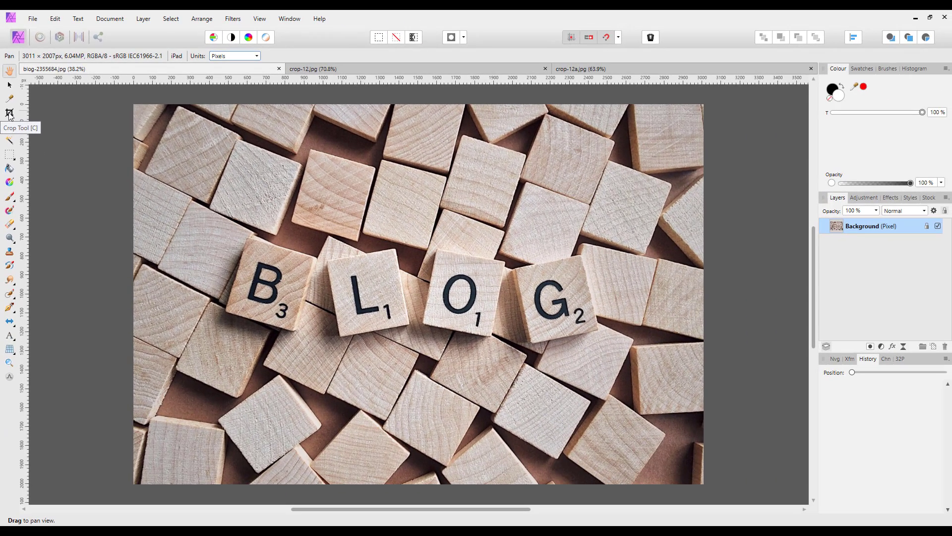
Crop the image to the area around the L, O and G tiles, about 1595 x 1081 px, and apply it
click(9, 114)
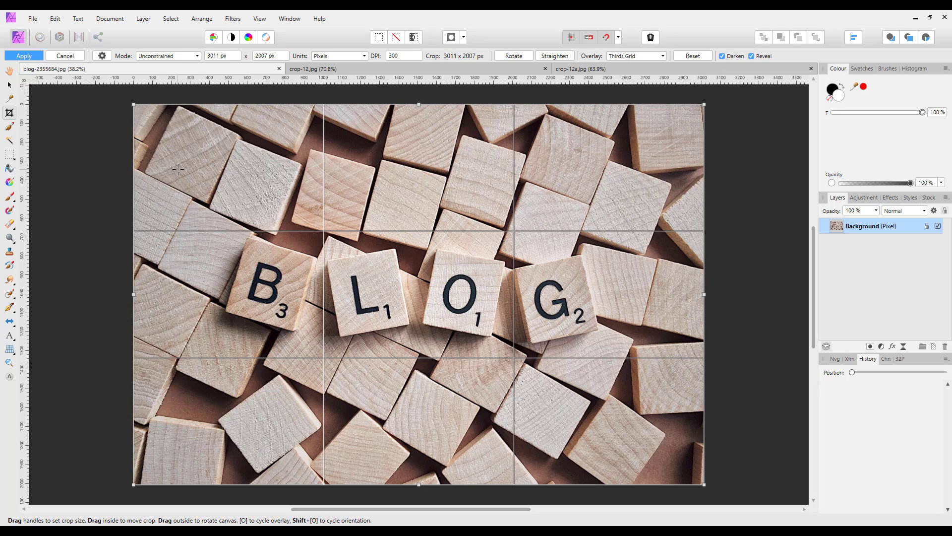
drag(134, 106, 328, 174)
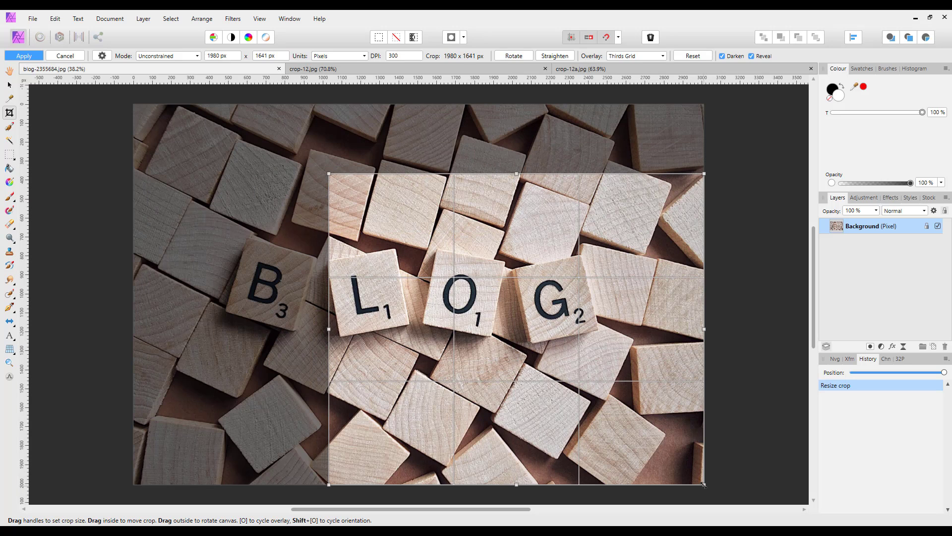
drag(703, 484, 630, 377)
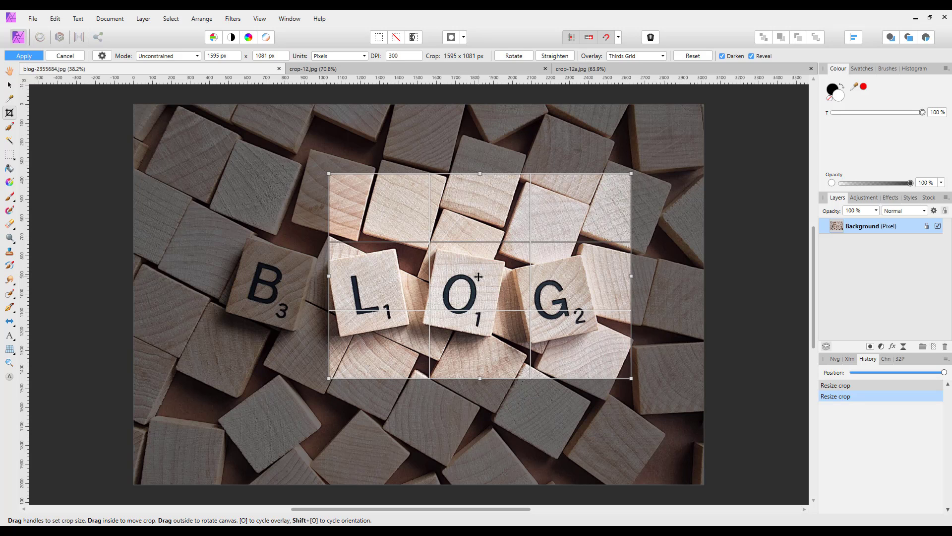
key(Return)
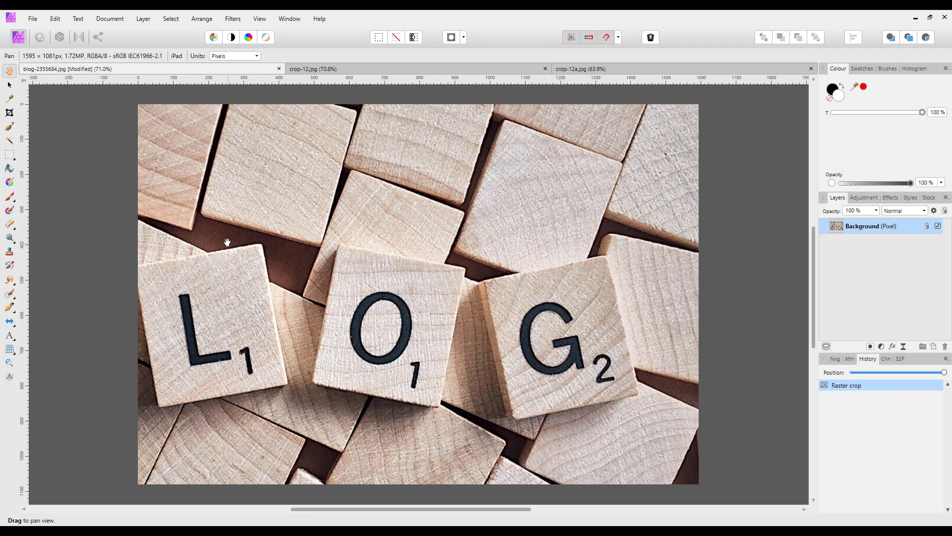
Flatten the cropped document and check with the Crop tool whether the removed area is still available, cancelling without changes
click(111, 19)
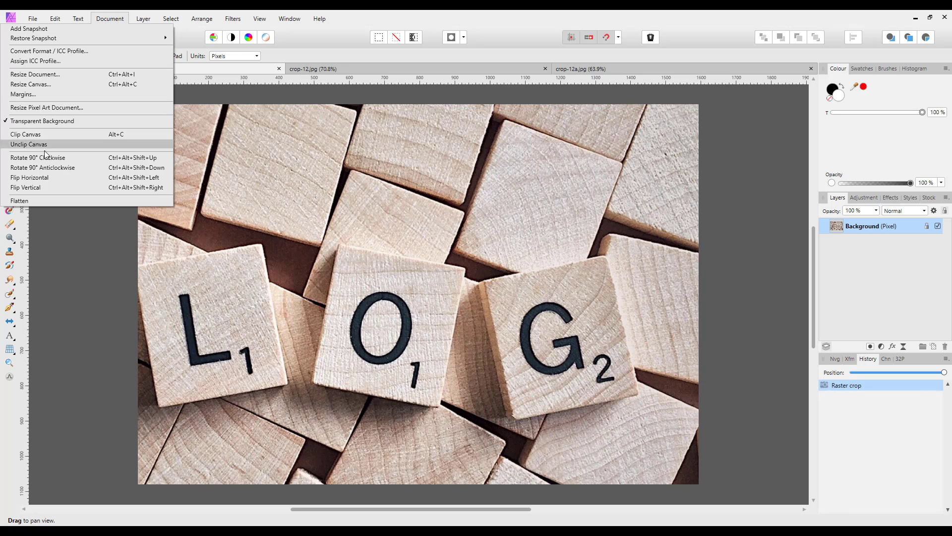
click(20, 201)
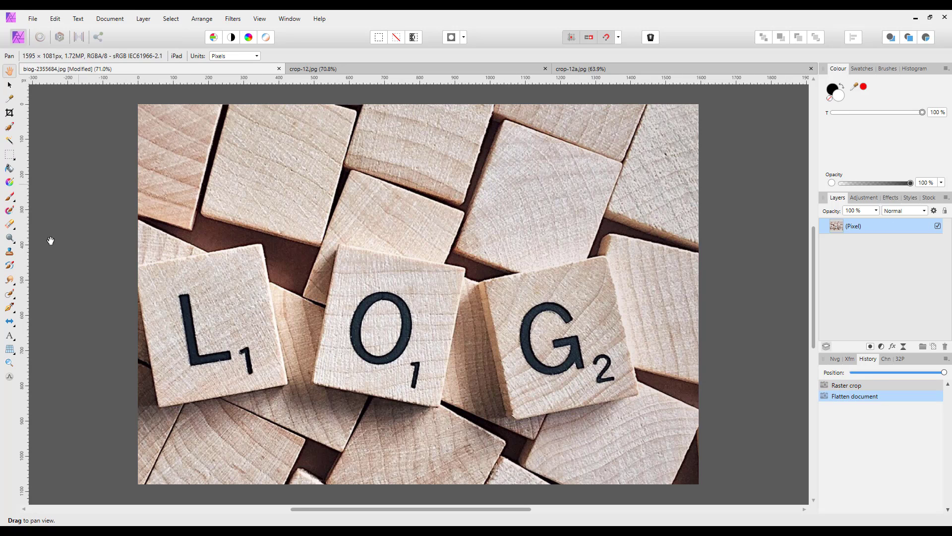
click(10, 112)
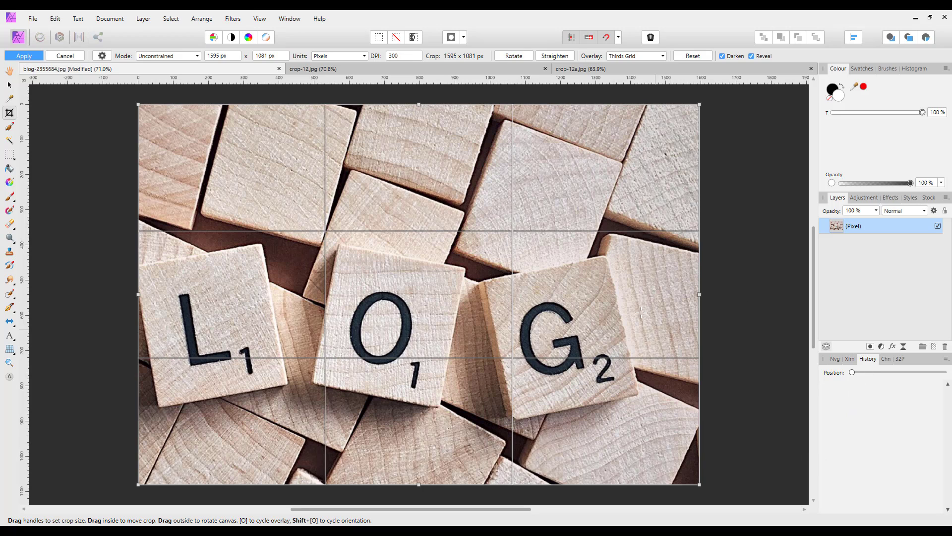
drag(634, 294, 586, 295)
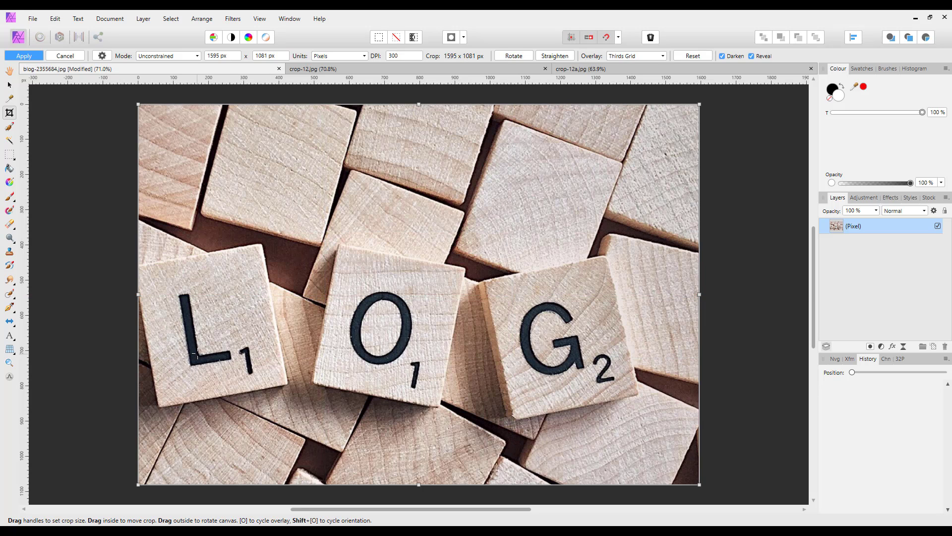
click(66, 56)
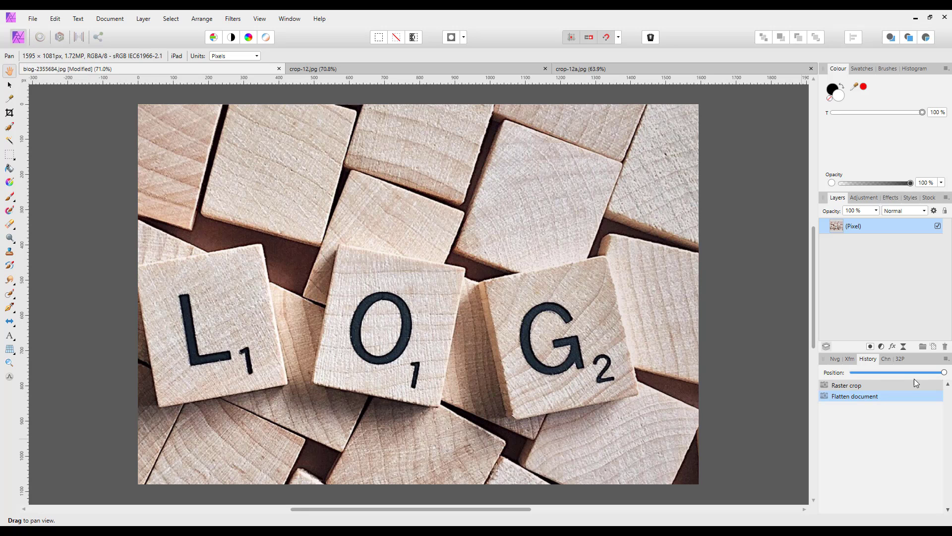
Roll the history back to the uncropped image and crop it to the L, O and G tiles, about 1627 x 850 px
drag(943, 373, 852, 373)
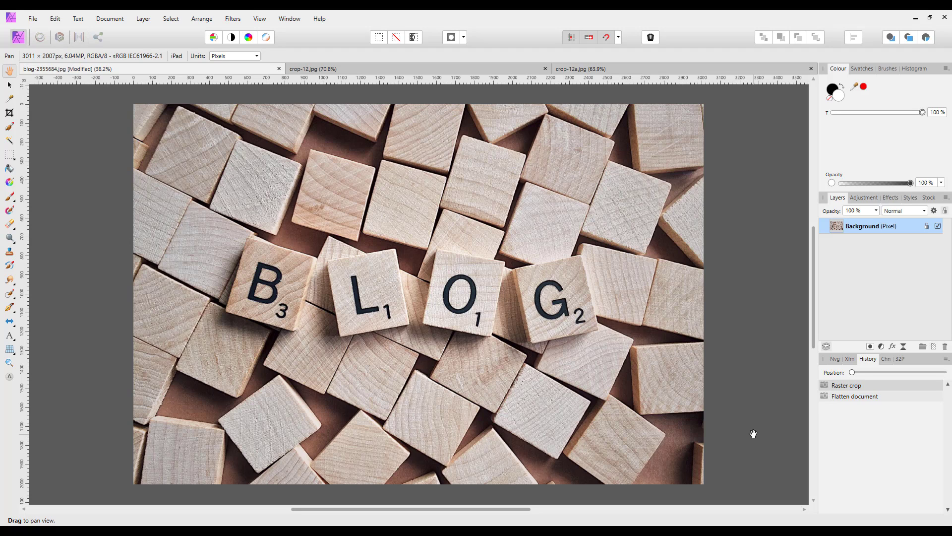
click(8, 114)
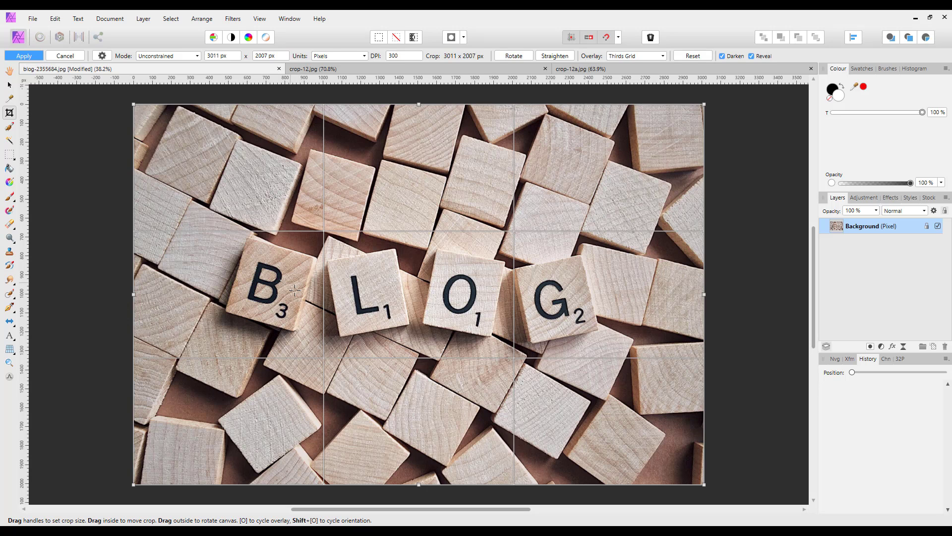
drag(320, 209, 628, 368)
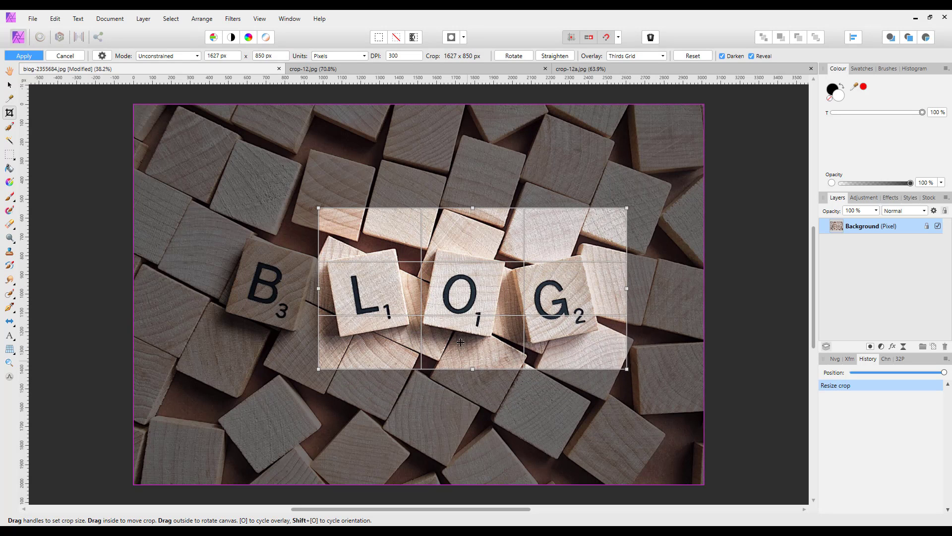
key(h)
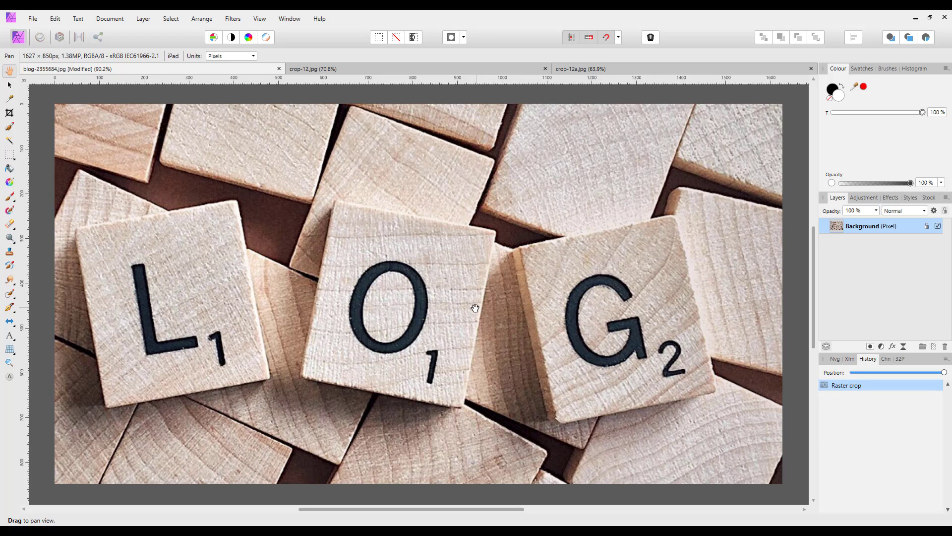
Try to extend the existing crop to include the B tile, about 2327 x 1046 px, and cancel it
click(9, 113)
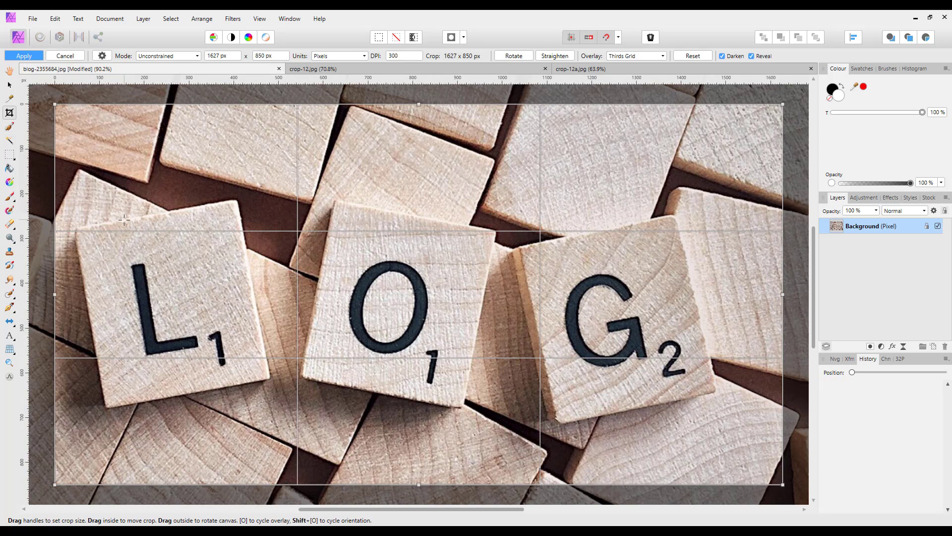
scroll(302, 273, down, 5)
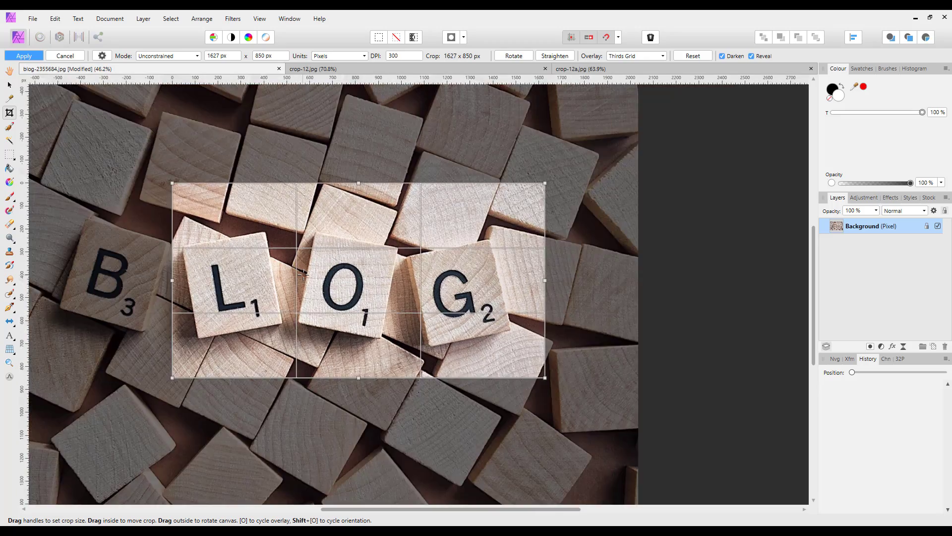
scroll(303, 274, down, 1)
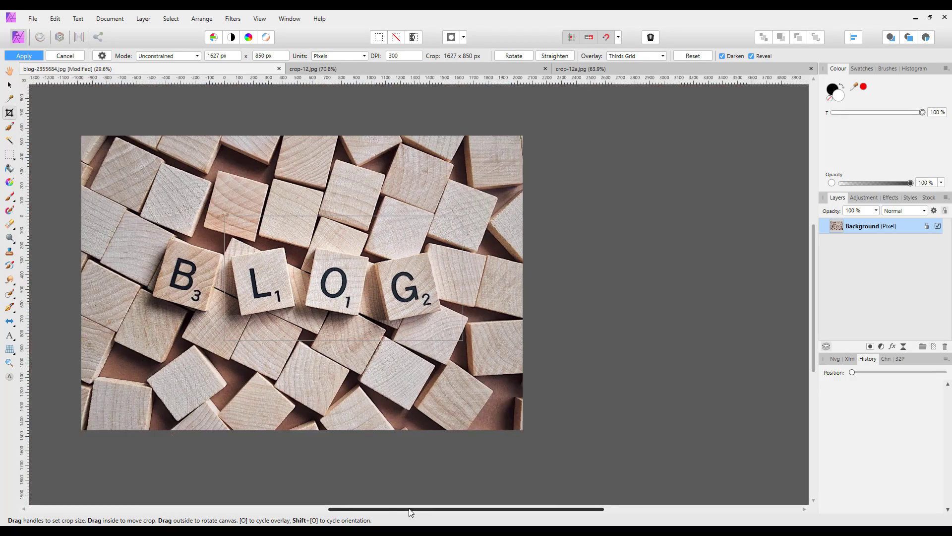
drag(410, 510, 339, 510)
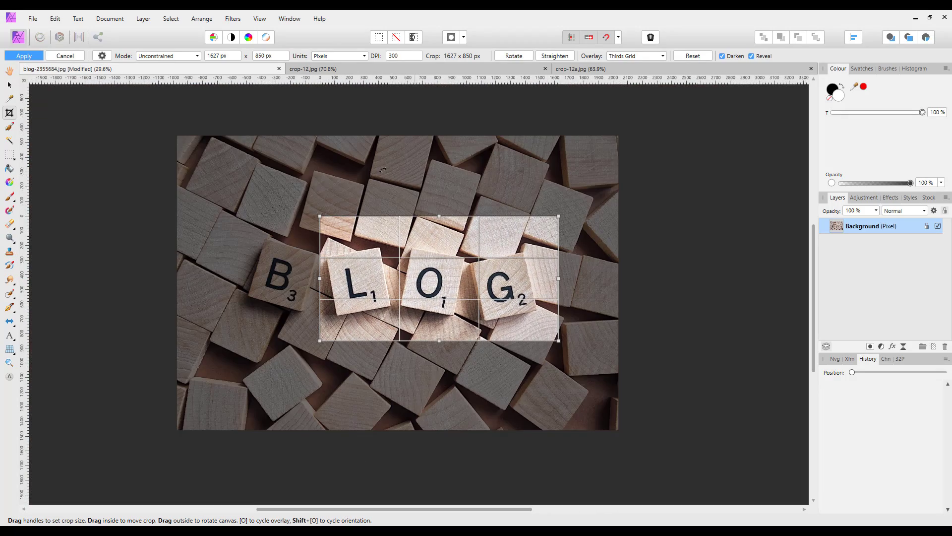
drag(320, 216, 217, 187)
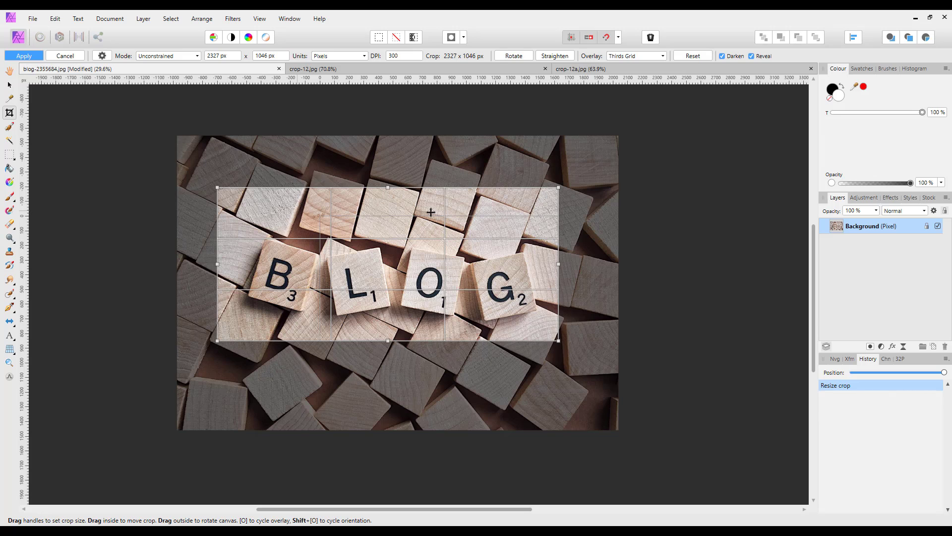
click(64, 57)
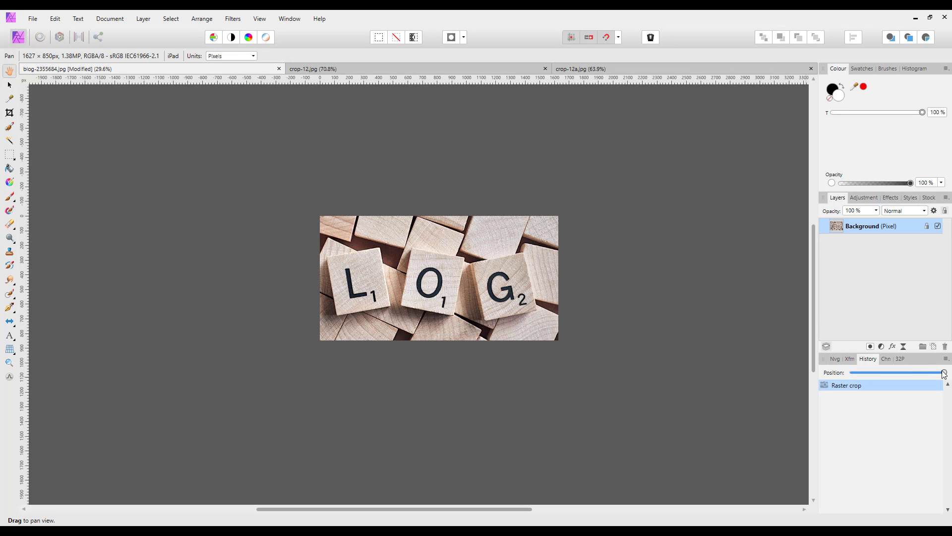
Roll the history back to the uncropped image and start a crop with the 6" x 4" [4R] resample preset
drag(945, 372, 835, 373)
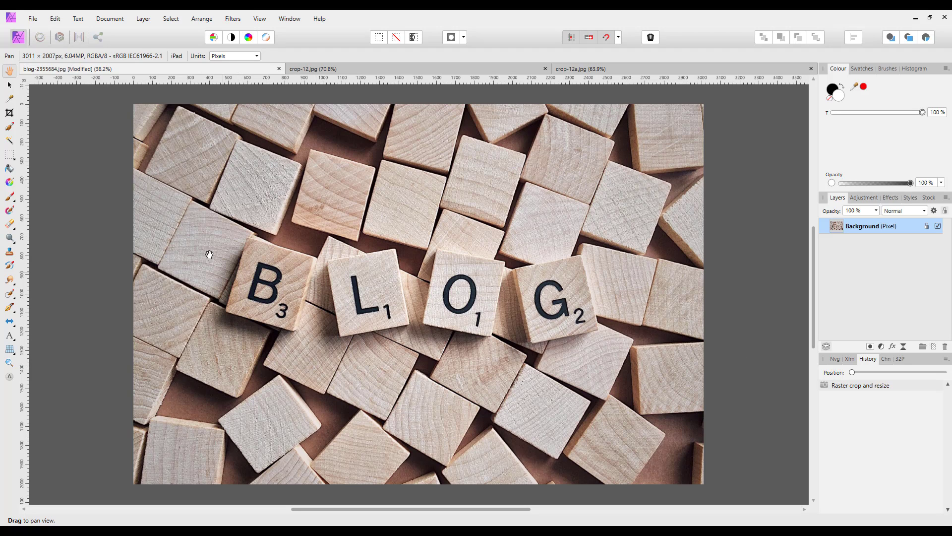
click(10, 113)
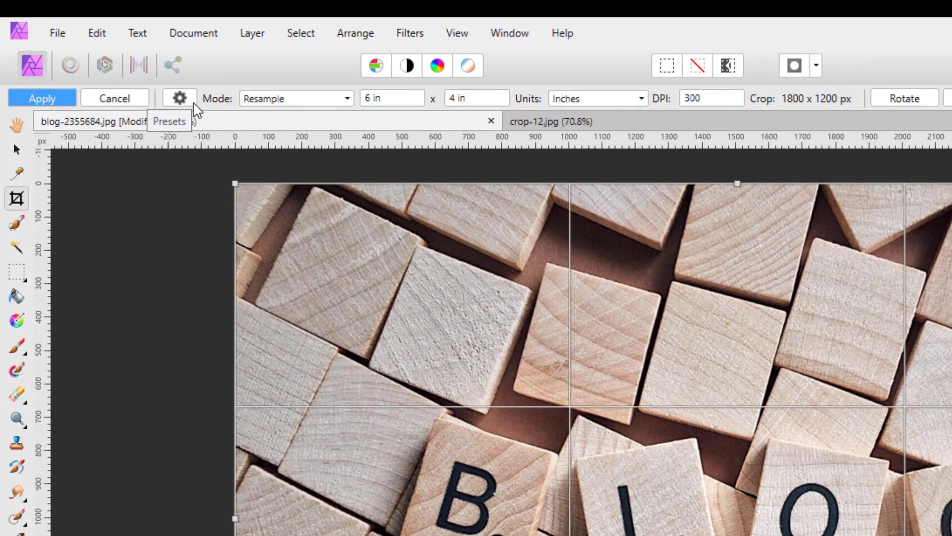
click(191, 101)
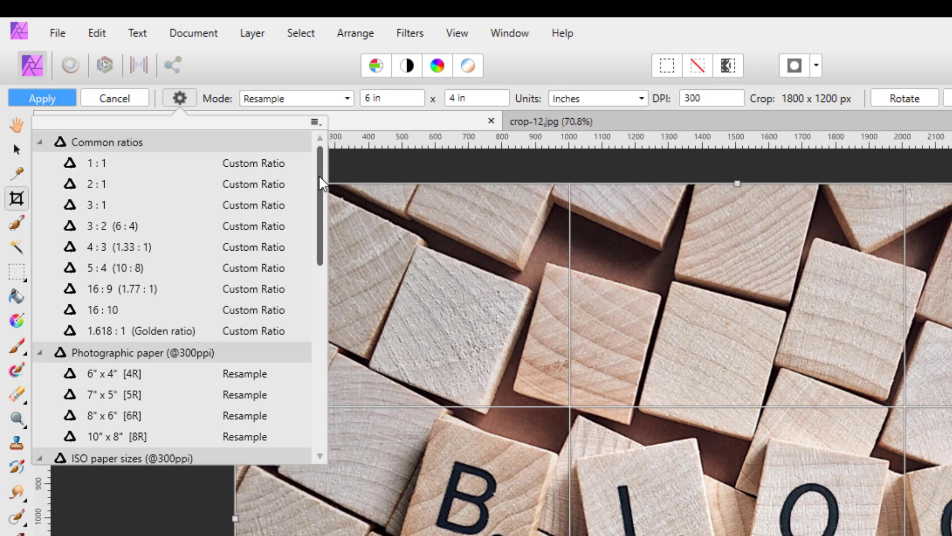
drag(319, 175, 326, 216)
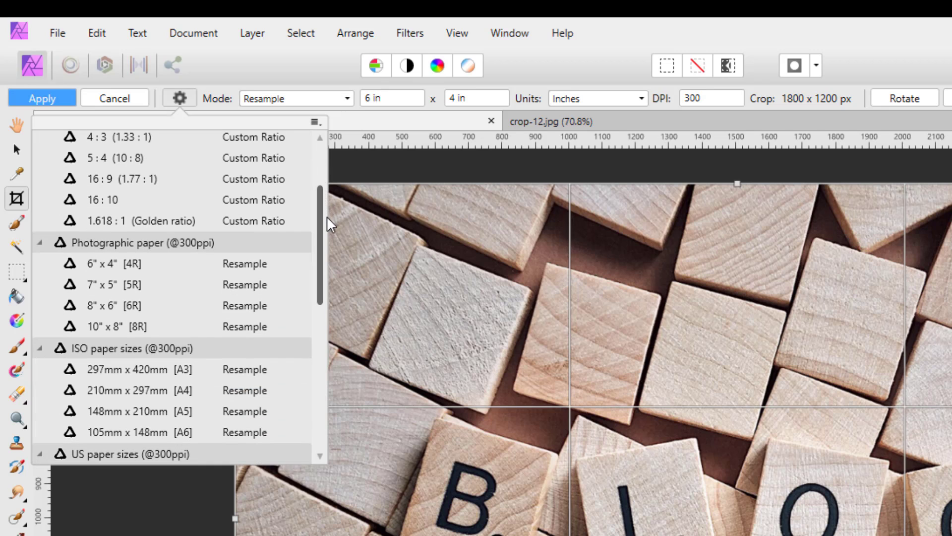
click(158, 263)
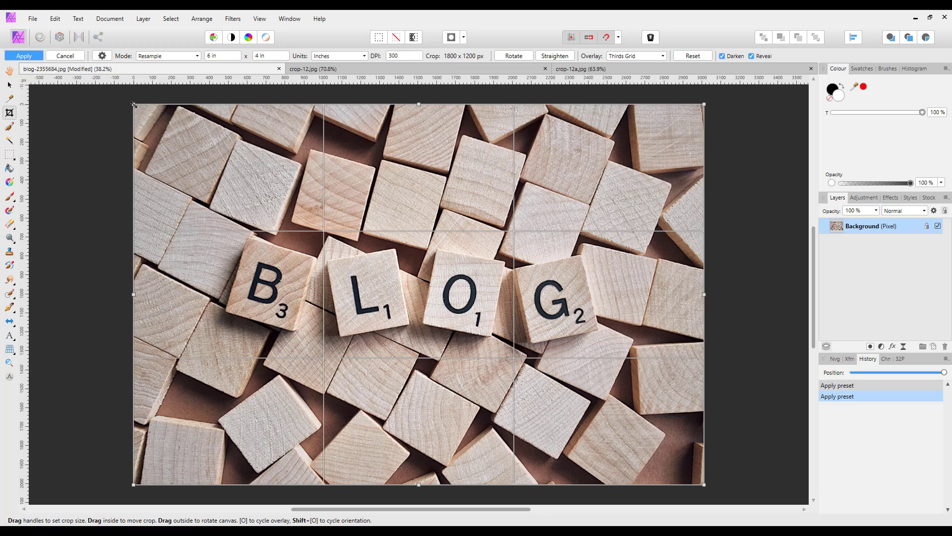
Resize and reposition the 6 x 4 in crop frame over different tiles, finishing with all four BLOG tiles enclosed
drag(134, 105, 317, 210)
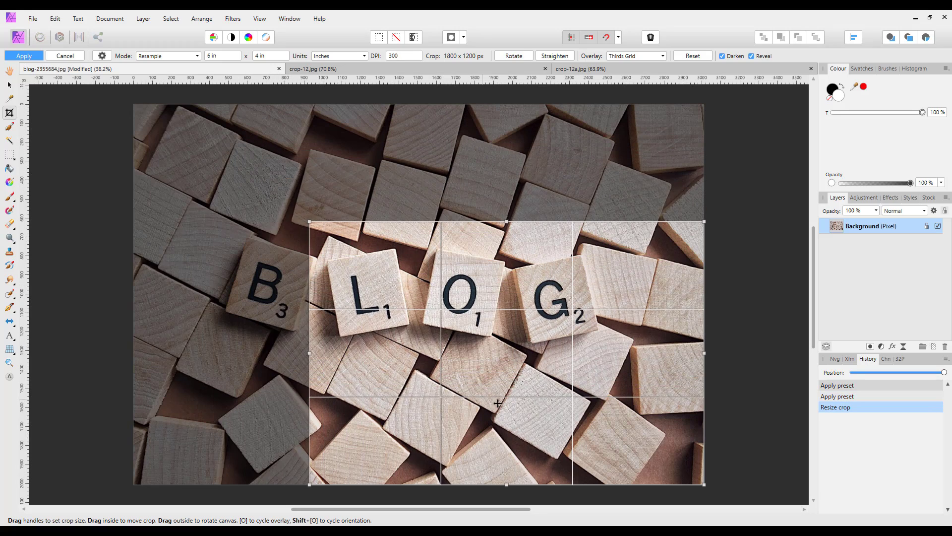
drag(498, 403, 398, 334)
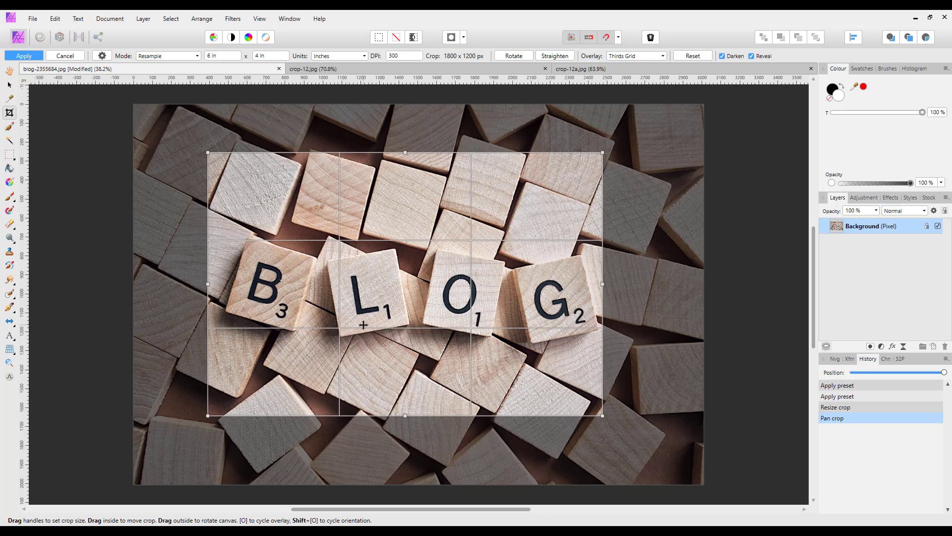
drag(207, 151, 409, 287)
drag(447, 357, 501, 309)
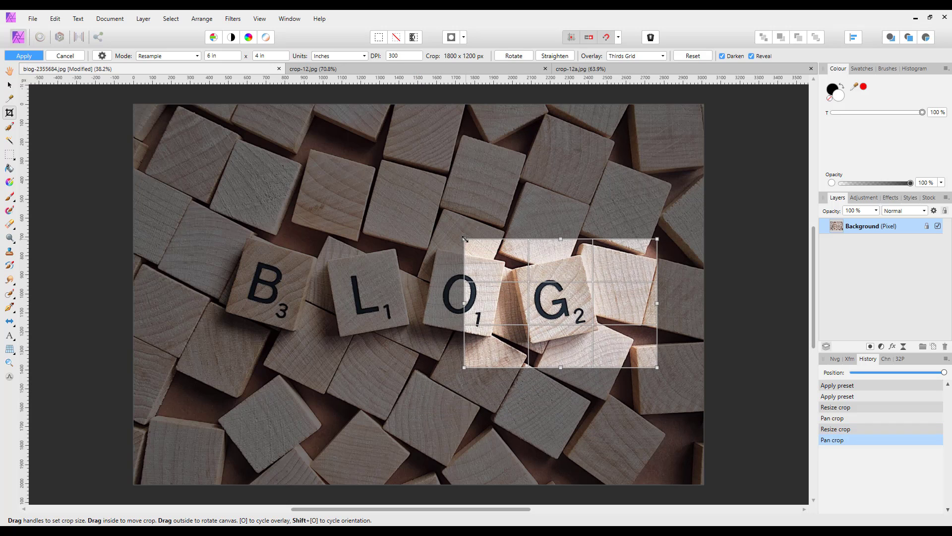
drag(464, 238, 497, 261)
drag(569, 325, 549, 311)
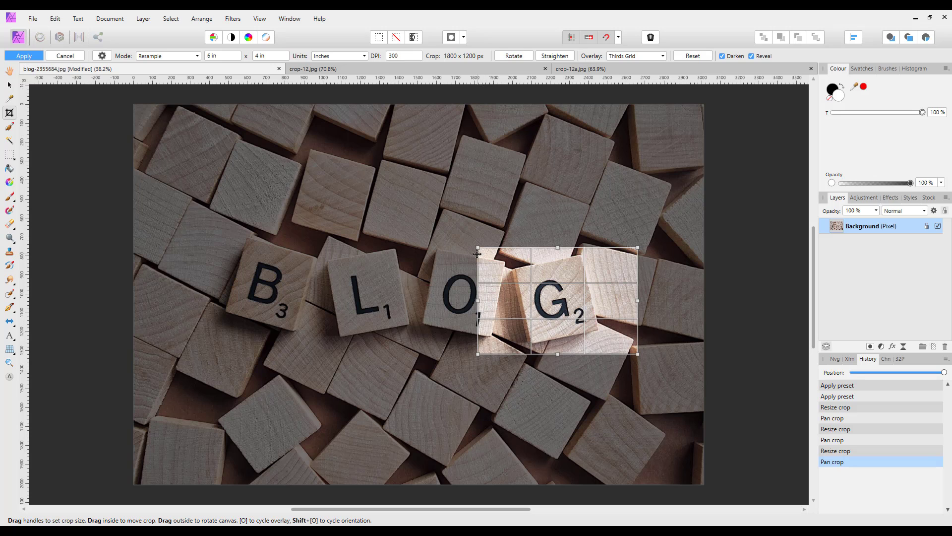
drag(476, 246, 260, 102)
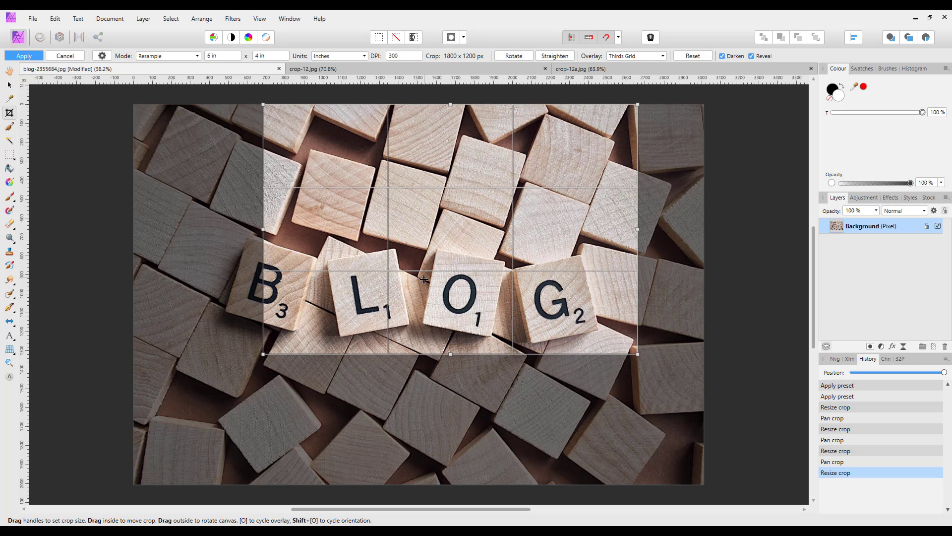
drag(426, 278, 379, 308)
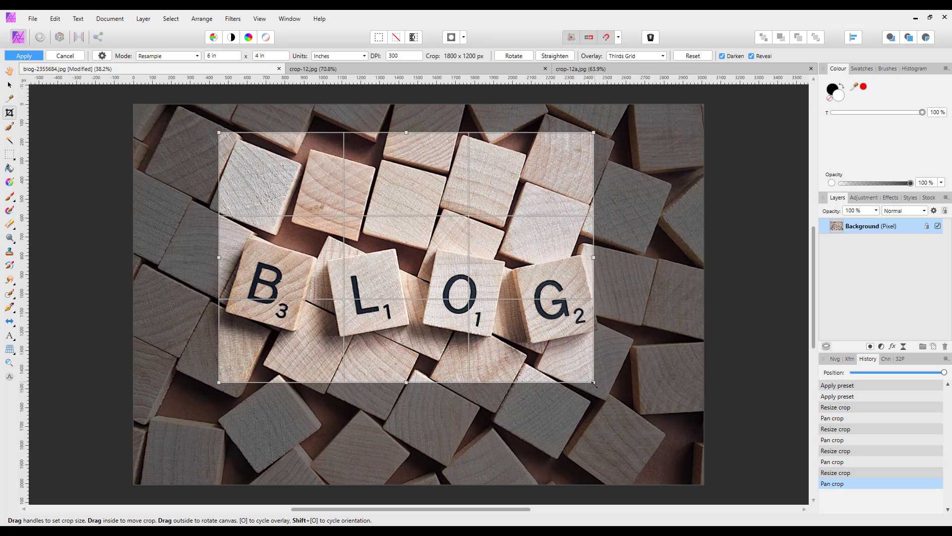
drag(594, 383, 608, 392)
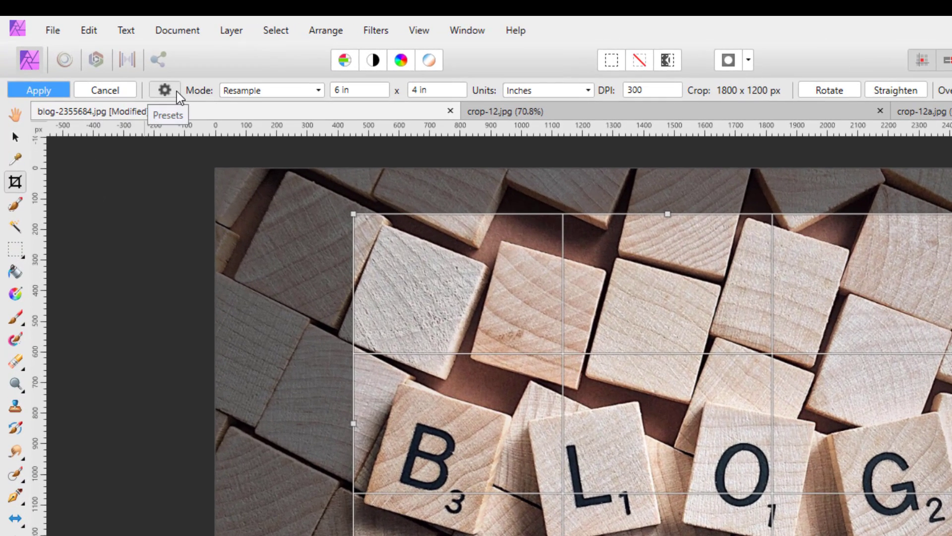
Open the Presets Manager for the crop presets
click(174, 92)
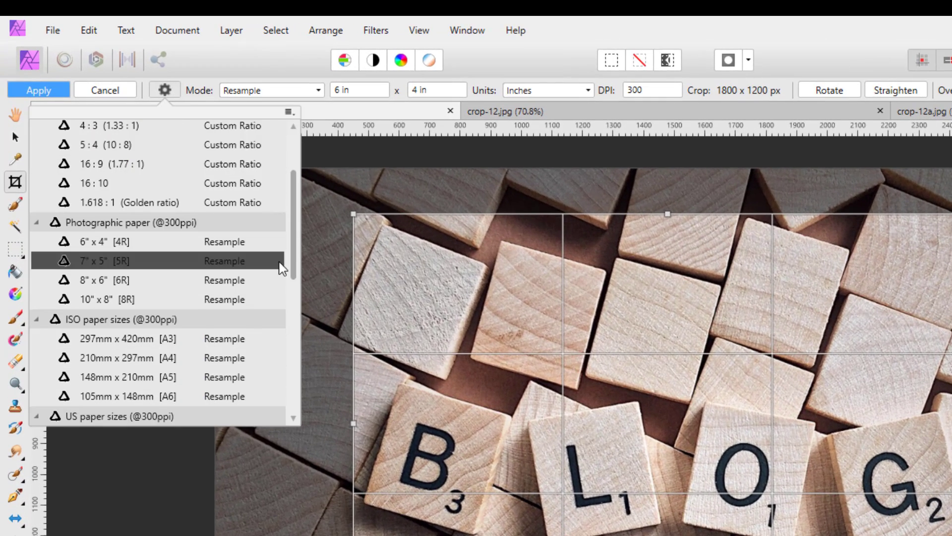
drag(292, 228, 292, 133)
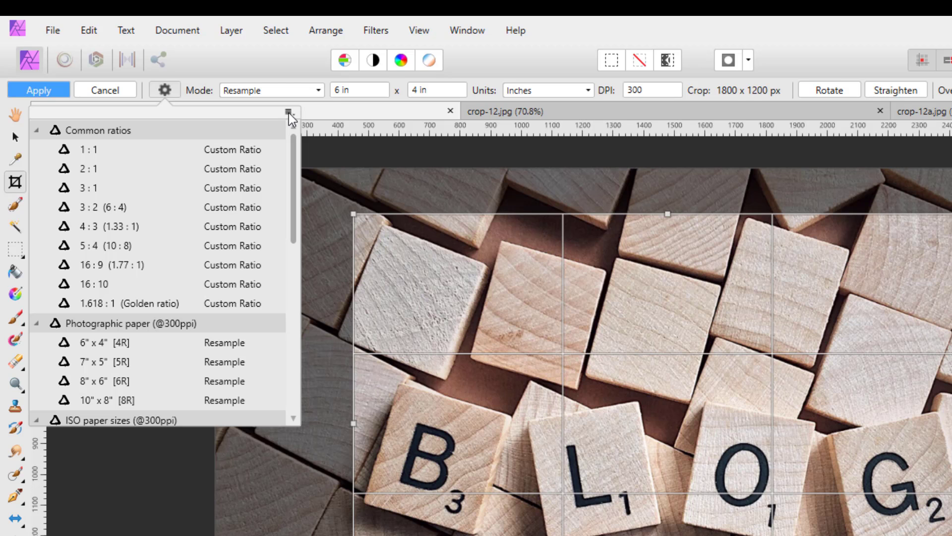
click(289, 112)
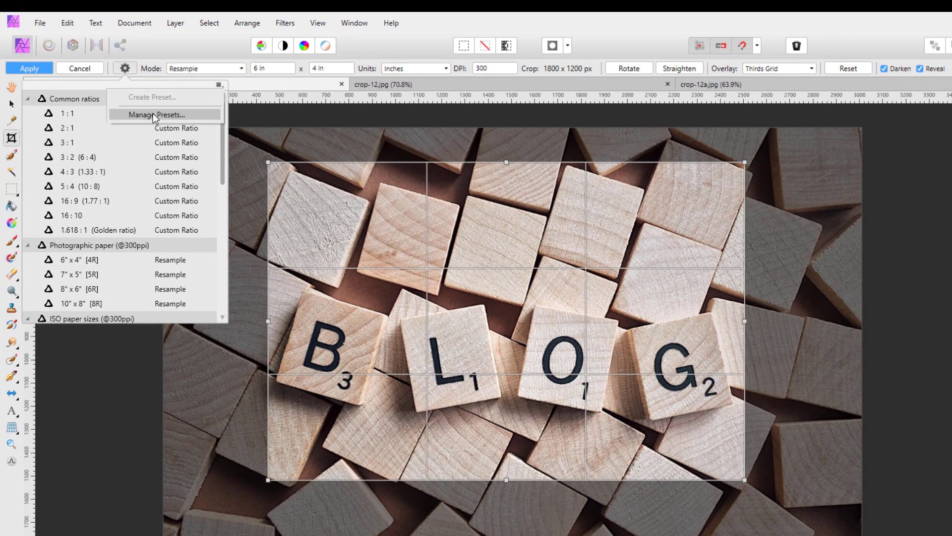
click(152, 114)
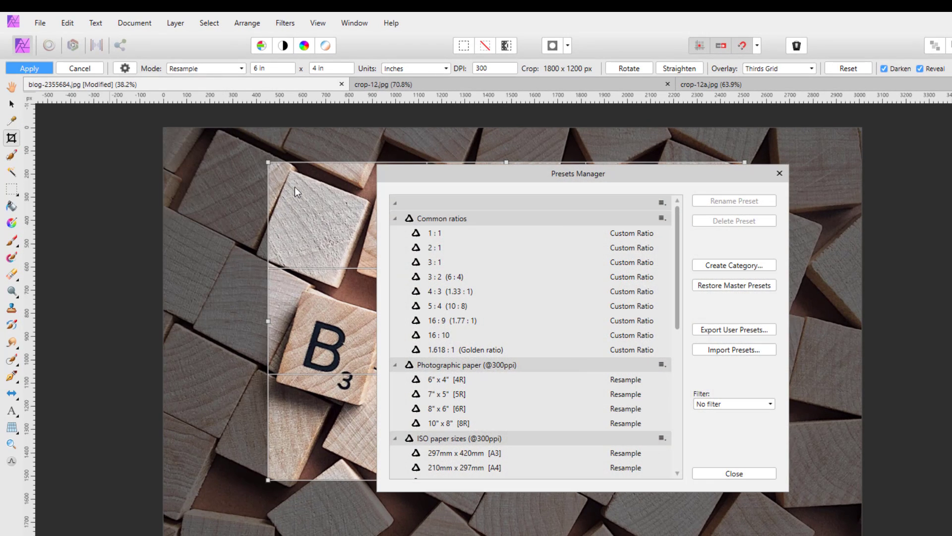
Look through the crop preset categories, close the Presets Manager and cancel the pending 6 x 4 in crop
drag(680, 229, 675, 258)
drag(676, 252, 678, 276)
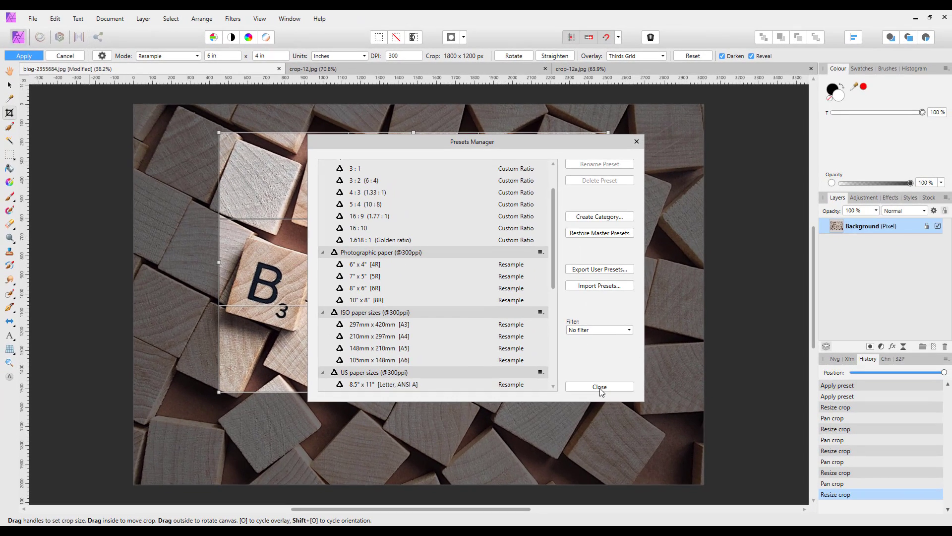
click(611, 394)
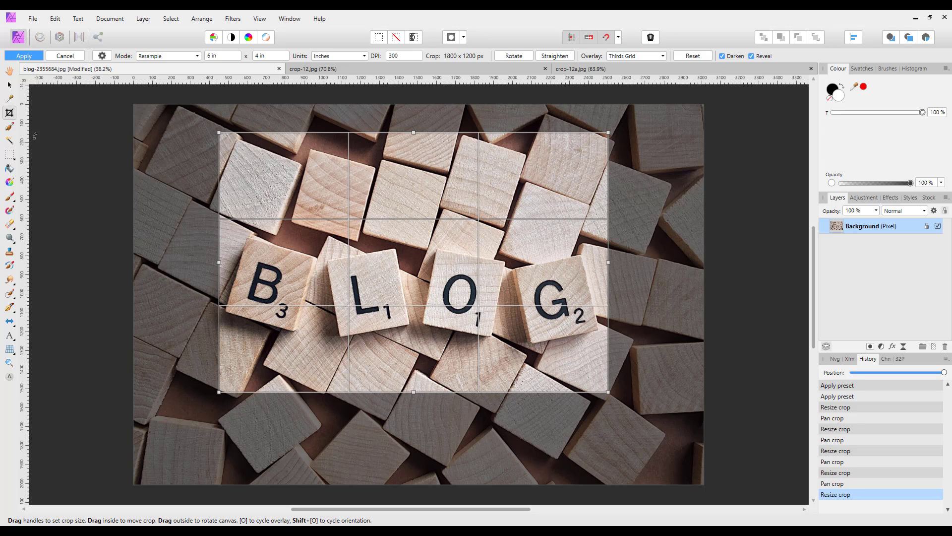
click(60, 57)
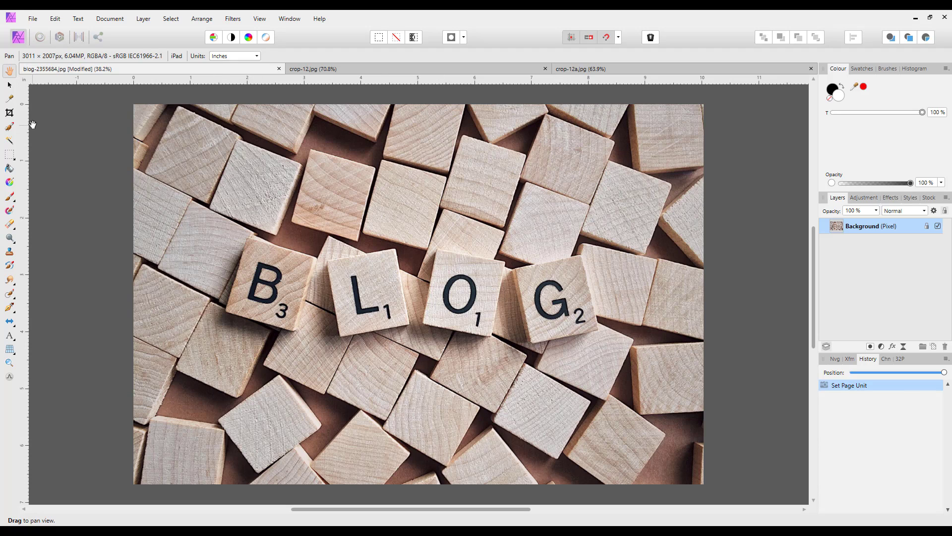
Start a new crop of the tile image in Resample mode and set its size to 3 x 3 in
click(10, 115)
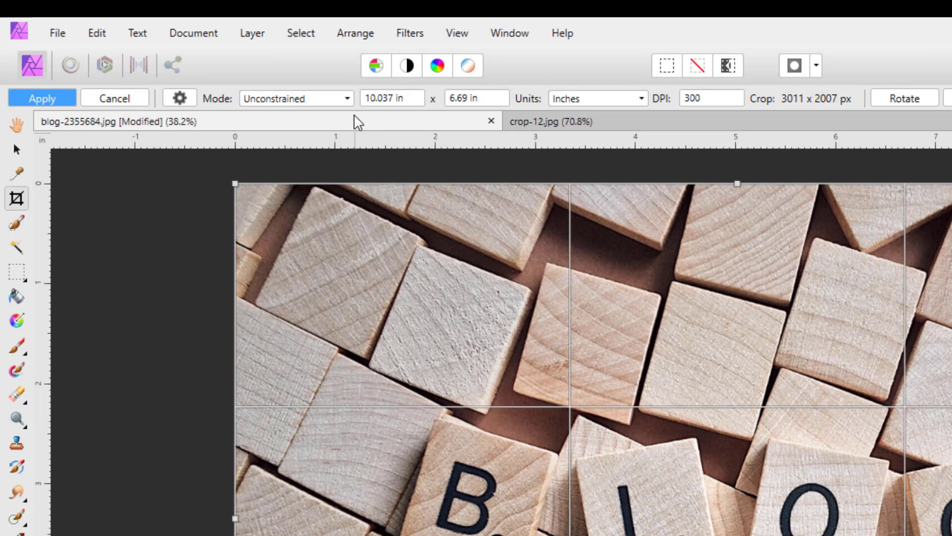
click(350, 101)
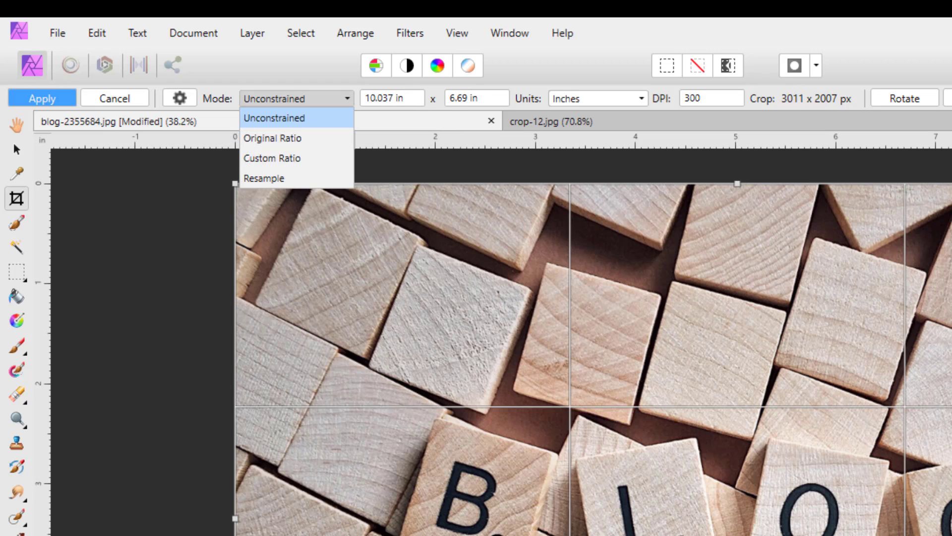
click(267, 179)
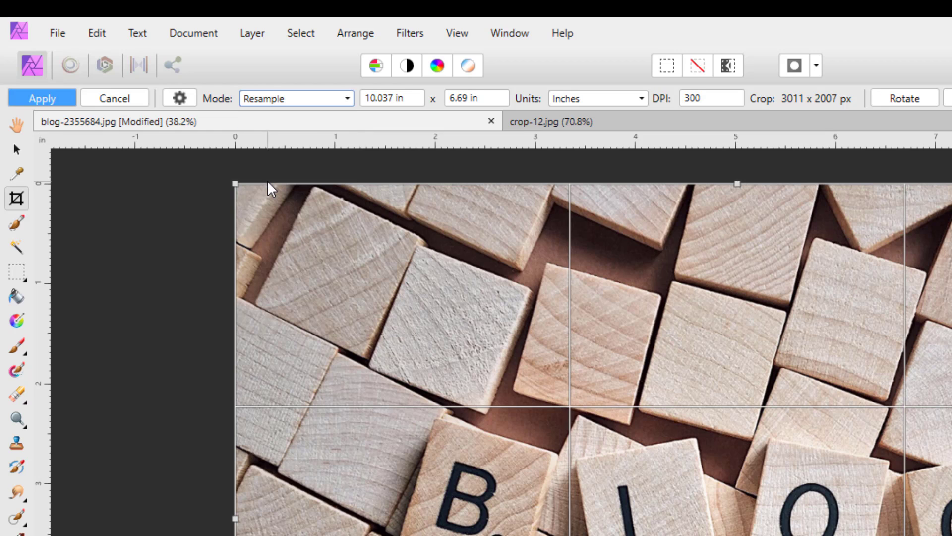
click(385, 99)
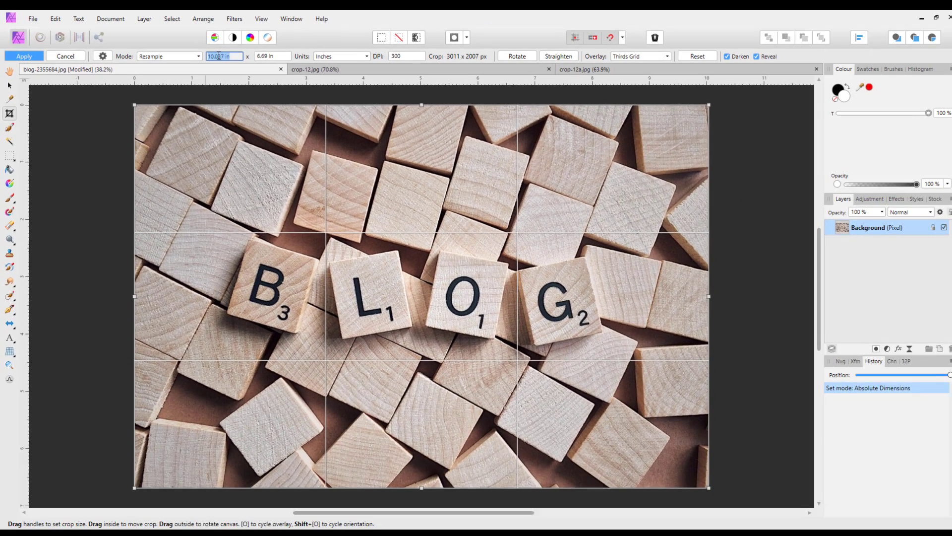
text(3)
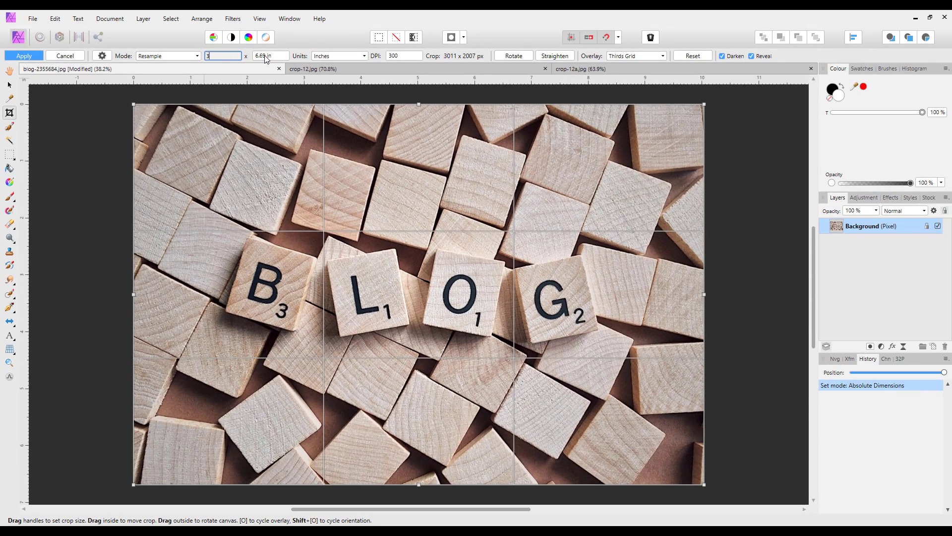
click(266, 57)
text(3)
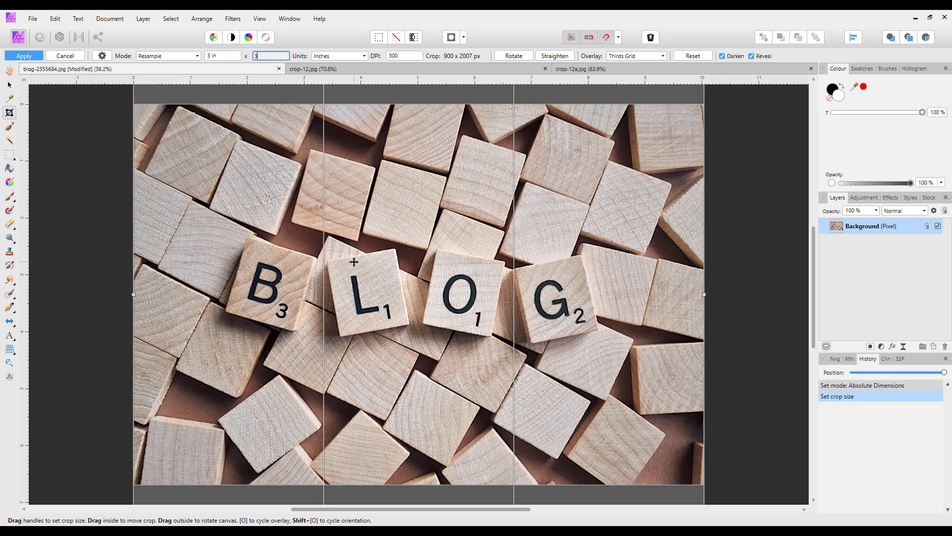
key(Return)
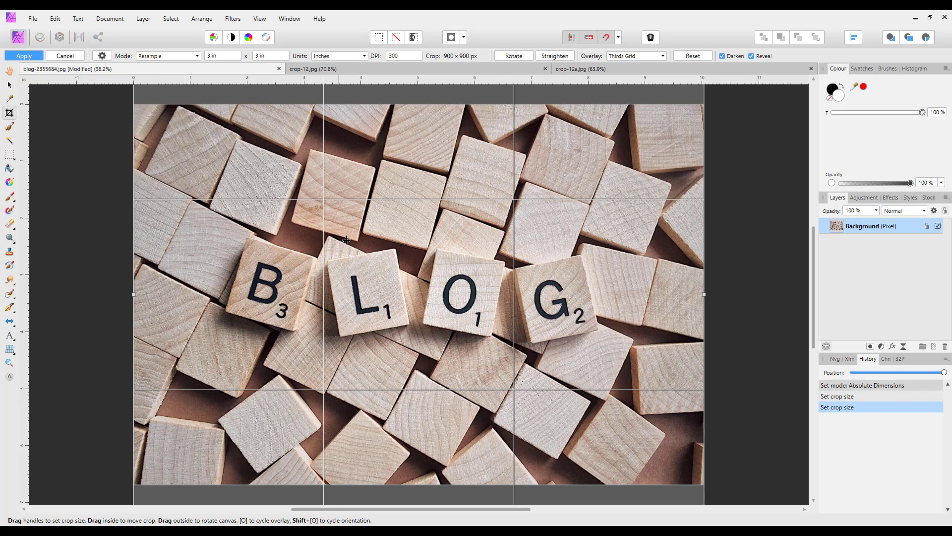
scroll(346, 240, down, 3)
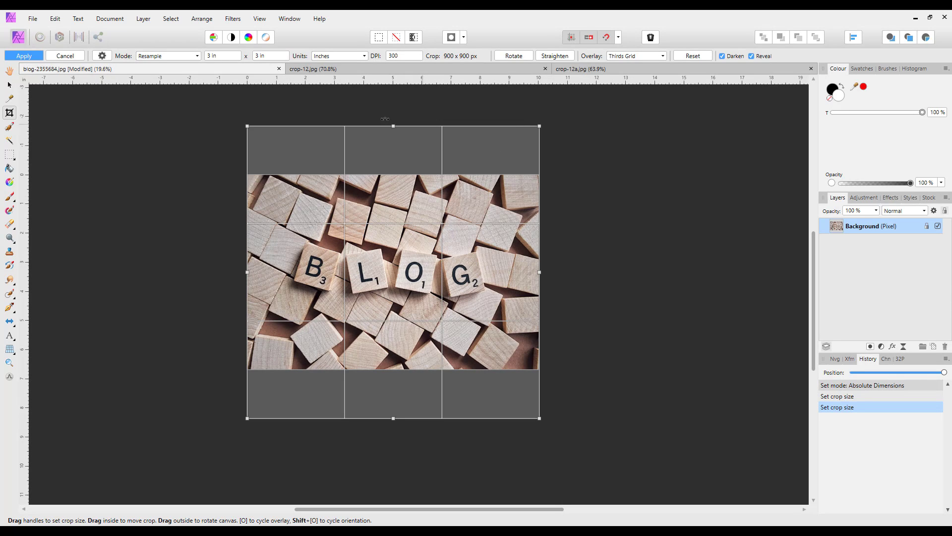
Roll the crop history back to the unconstrained full-image frame and fit the image in the view
click(197, 56)
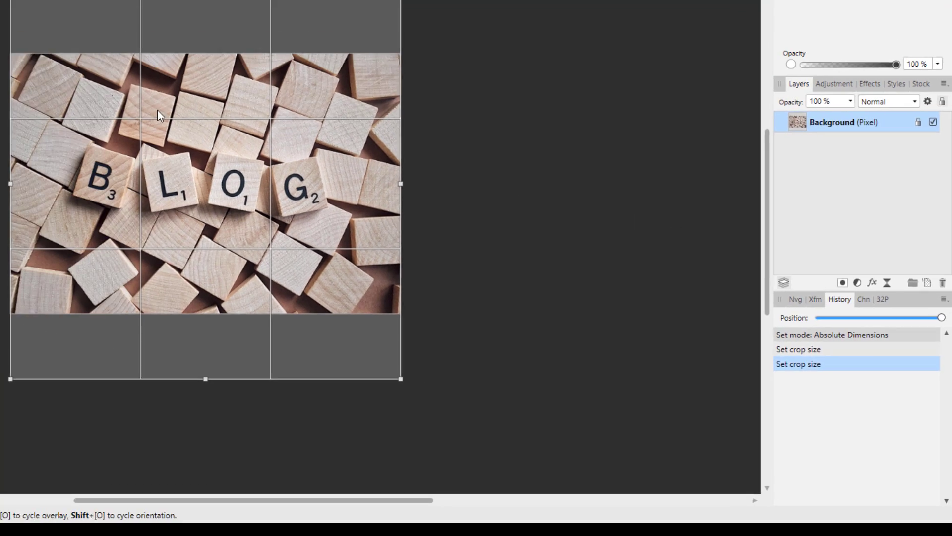
click(168, 56)
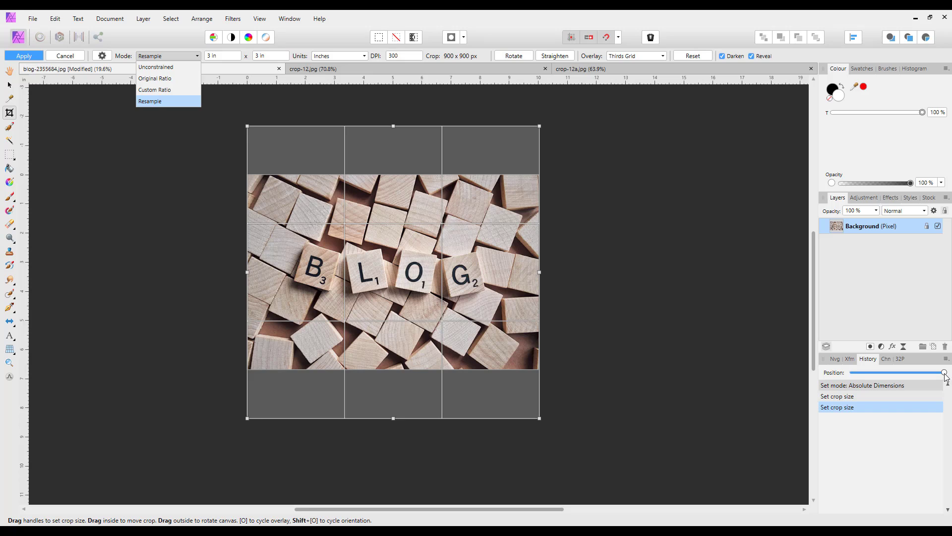
click(73, 58)
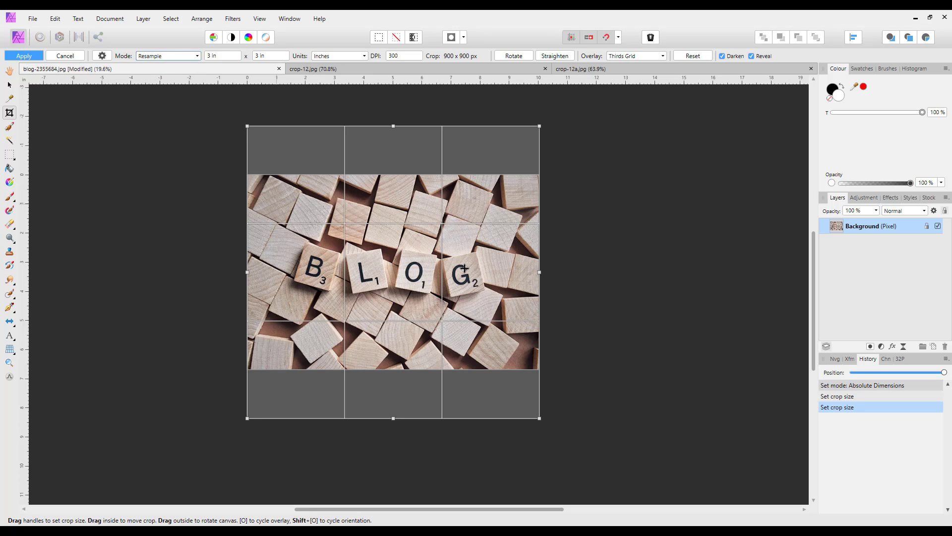
drag(944, 372, 829, 375)
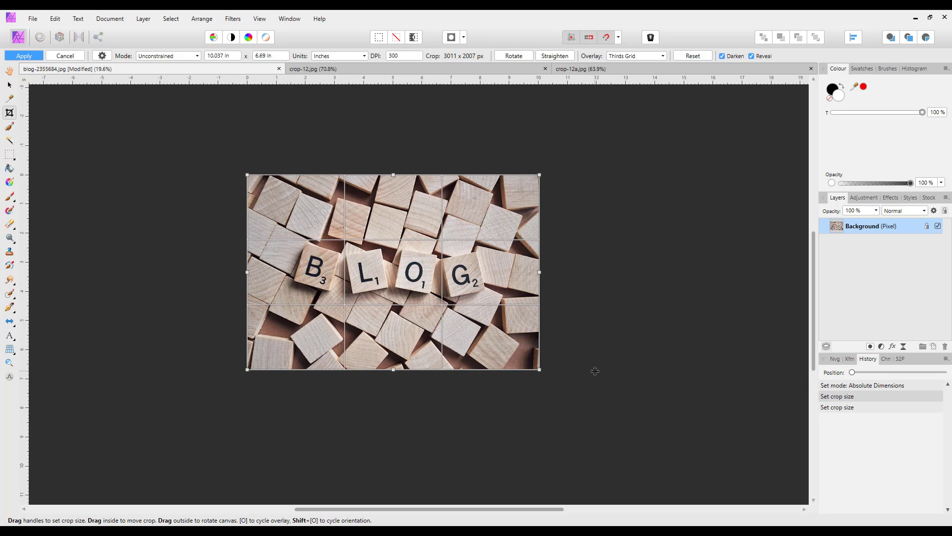
key(ctrl+0)
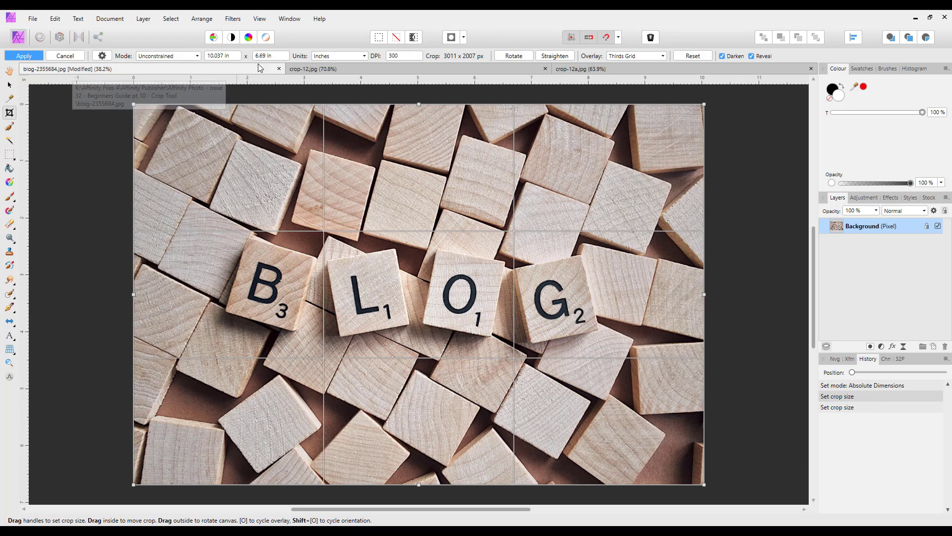
click(365, 56)
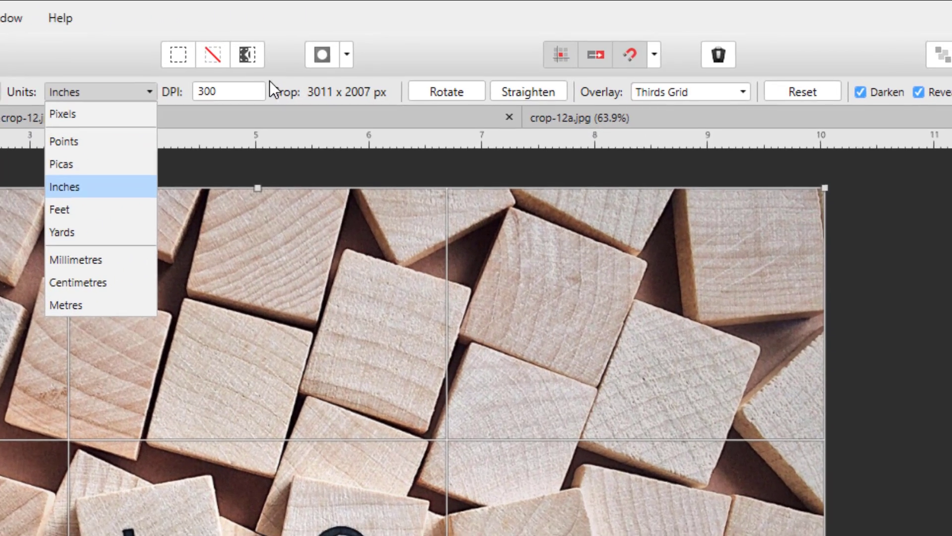
click(270, 80)
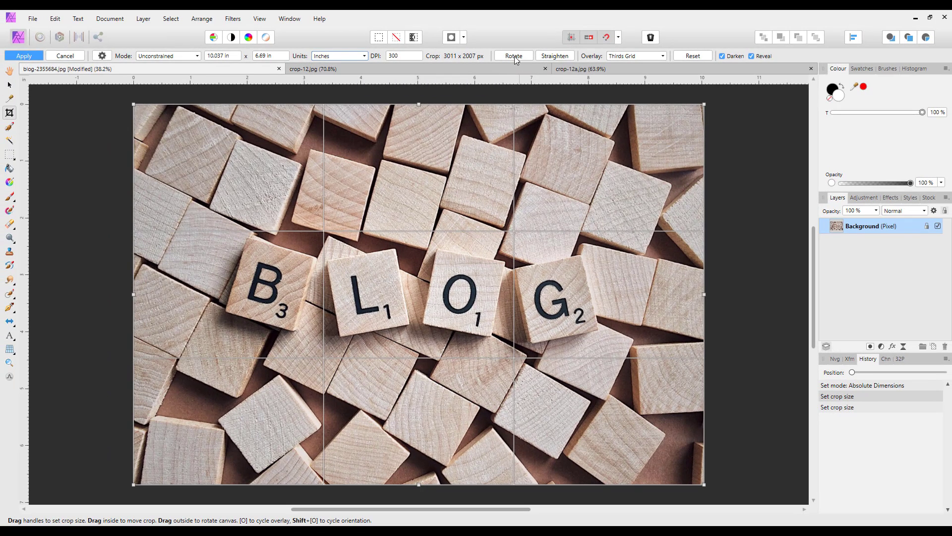
Rotate the crop frame to portrait and trim its top and bottom edges to the image borders, about 2007 x 2007 px
click(514, 56)
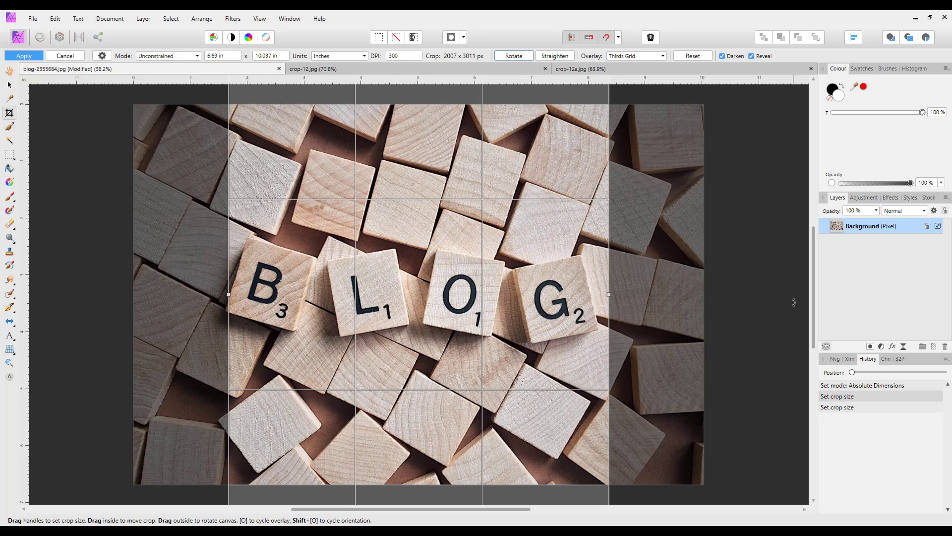
scroll(682, 295, down, 2)
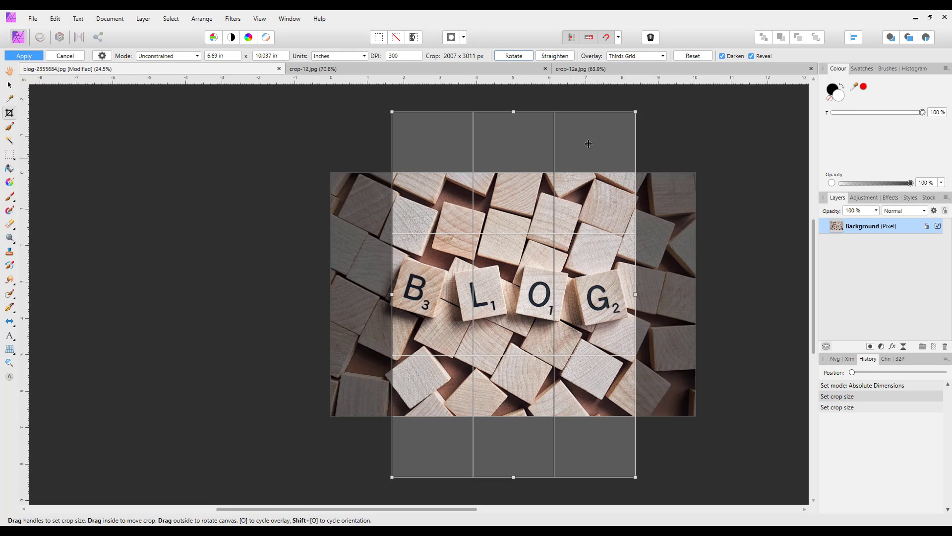
click(513, 58)
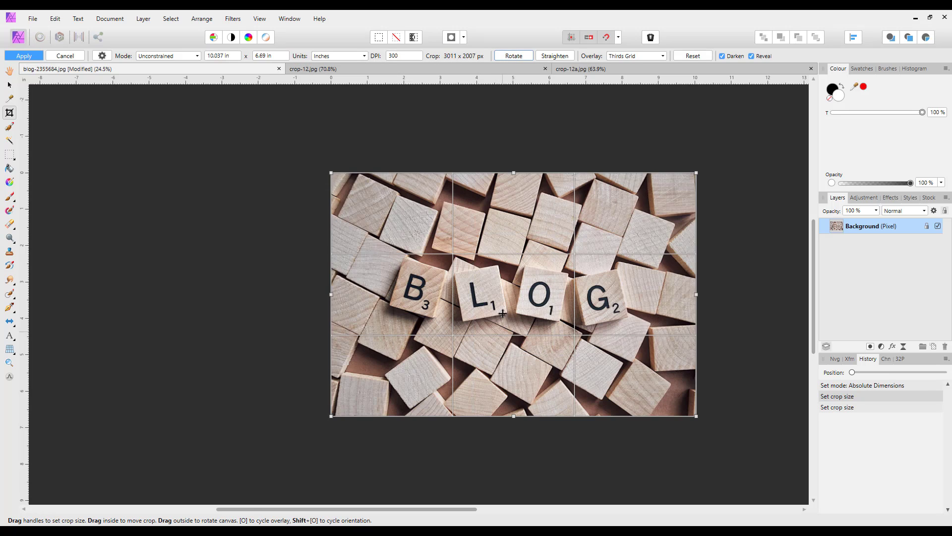
click(519, 58)
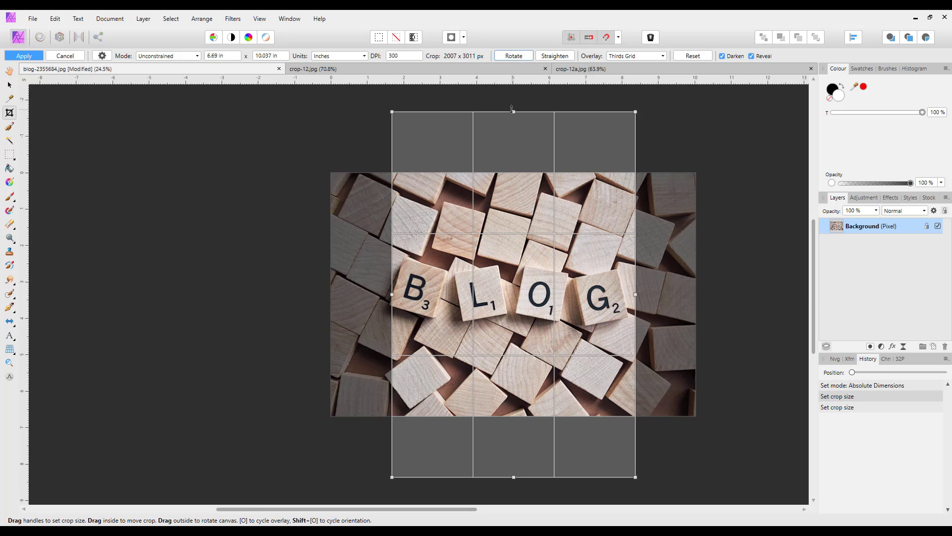
drag(512, 110, 513, 172)
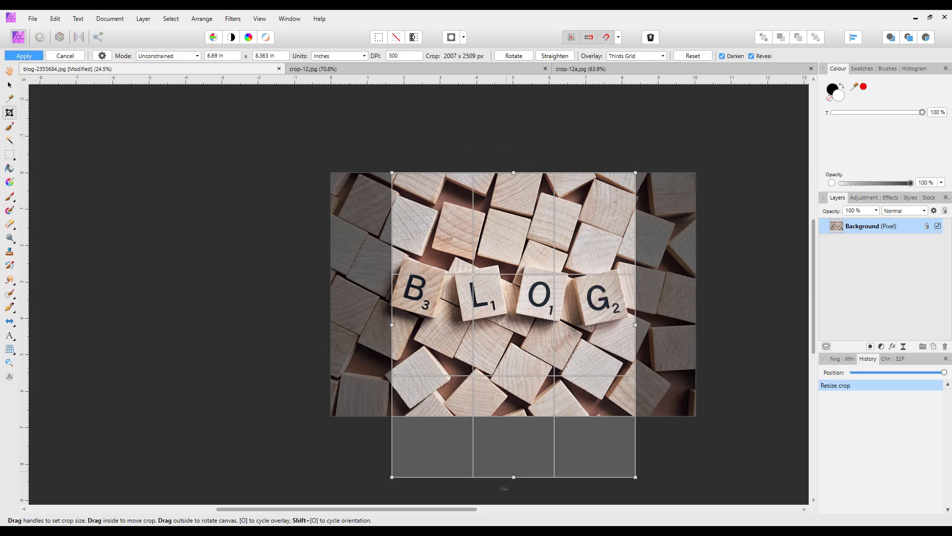
drag(513, 475, 513, 416)
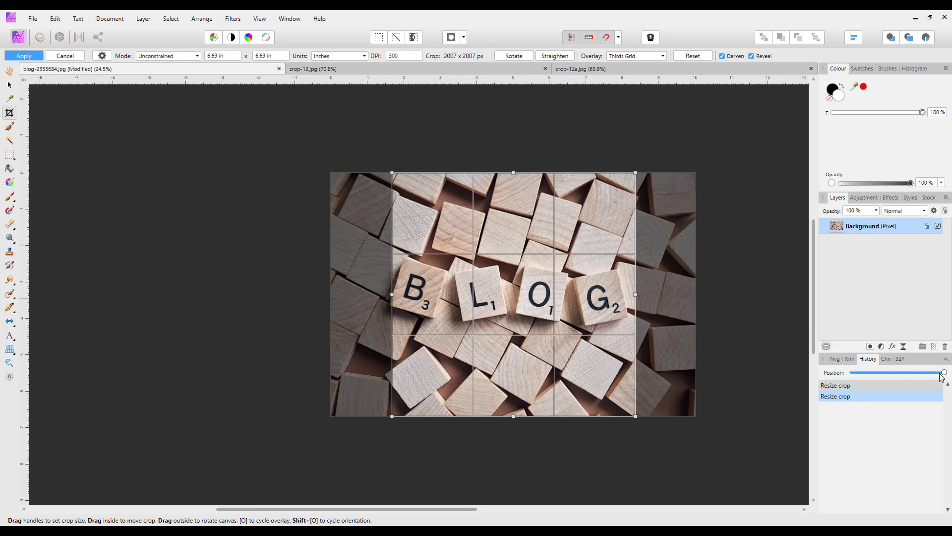
Restore the full-image crop frame from the history, try rotating the image clockwise inside it and undo that rotation
drag(943, 372, 847, 379)
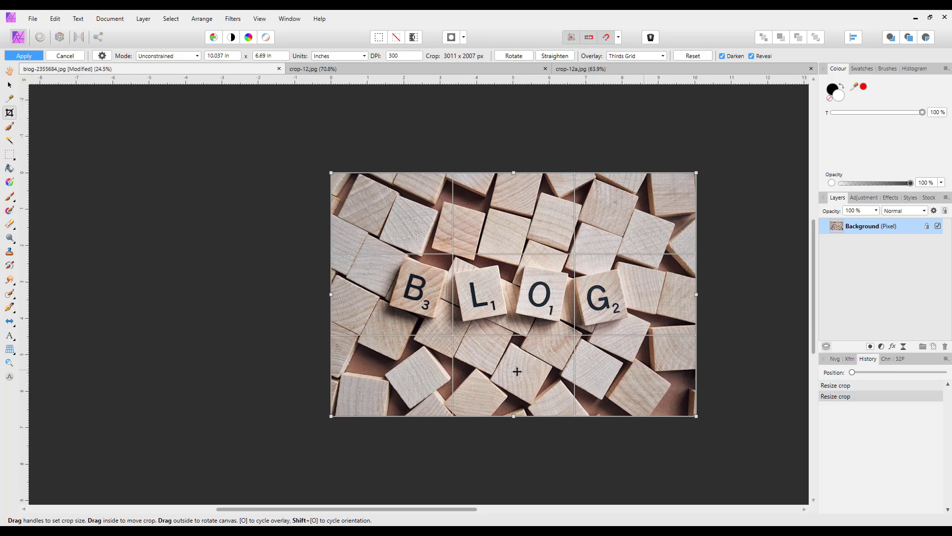
scroll(574, 378, up, 1)
scroll(577, 382, up, 1)
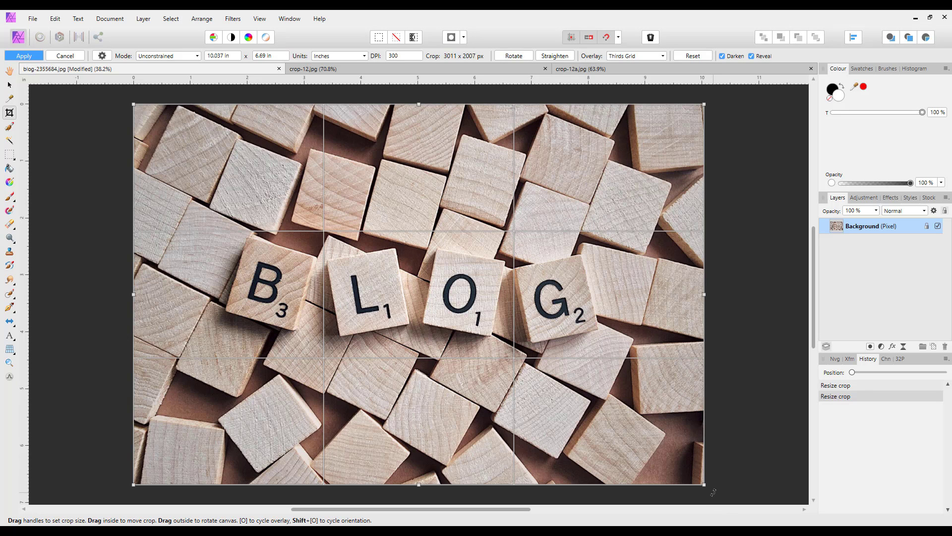
drag(711, 492, 599, 523)
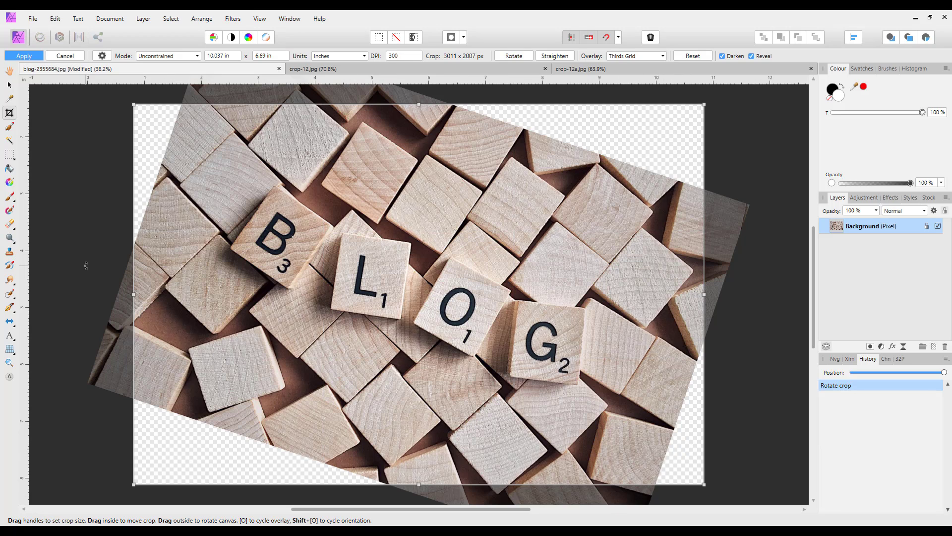
key(ctrl+z)
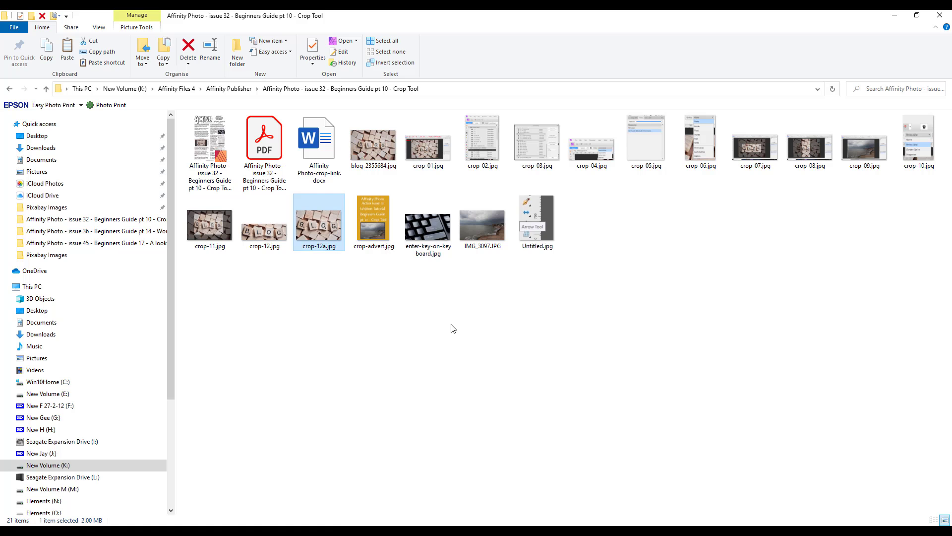
Open IMG_3097.JPG from the file folder and straighten it with the Crop tool along the sea horizon
click(475, 229)
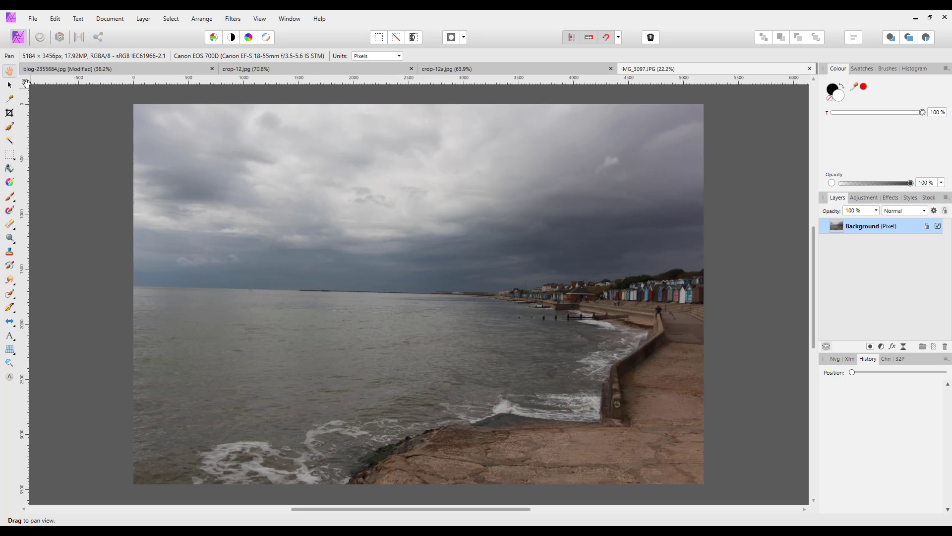
click(9, 113)
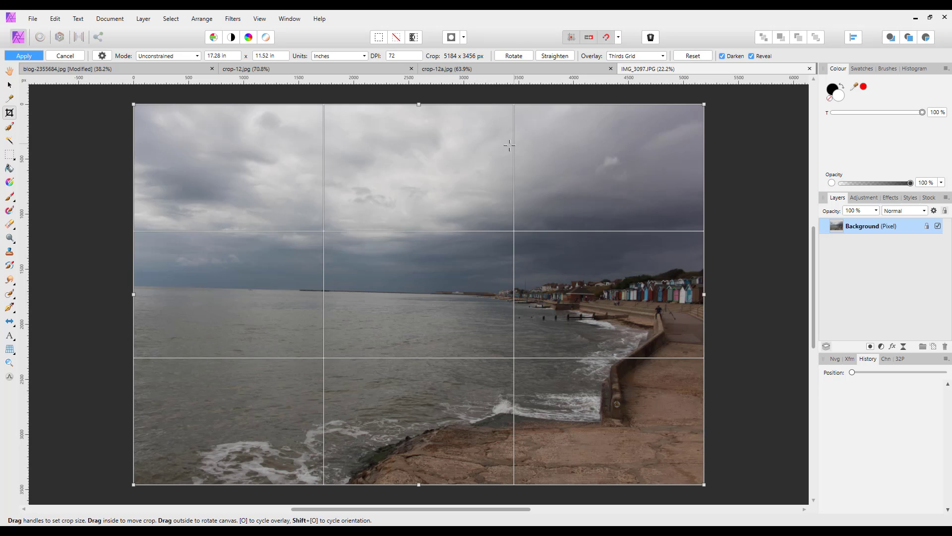
click(553, 56)
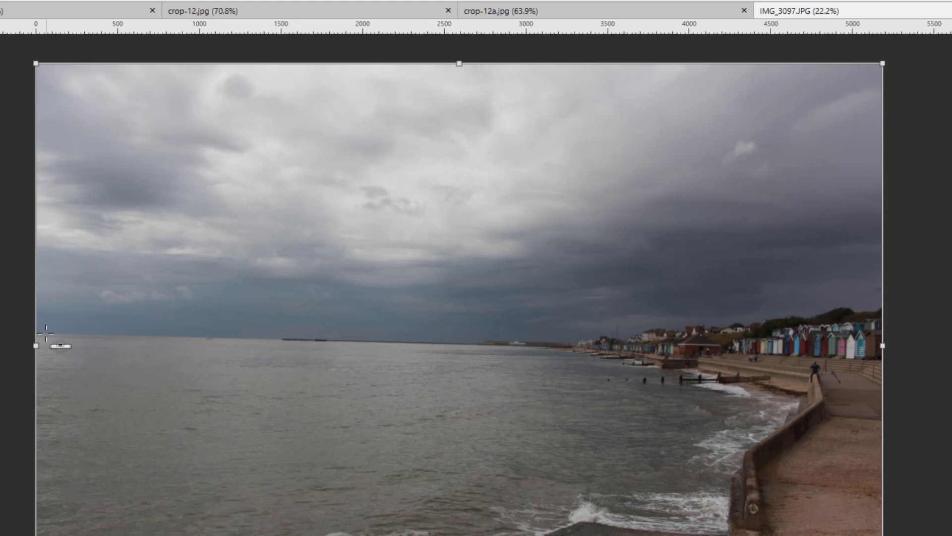
drag(46, 333, 565, 348)
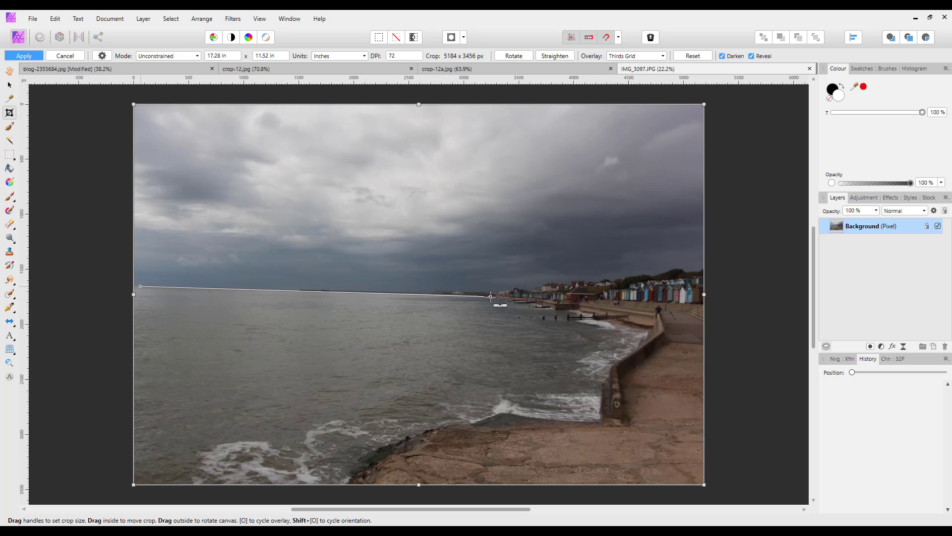
drag(490, 297, 490, 297)
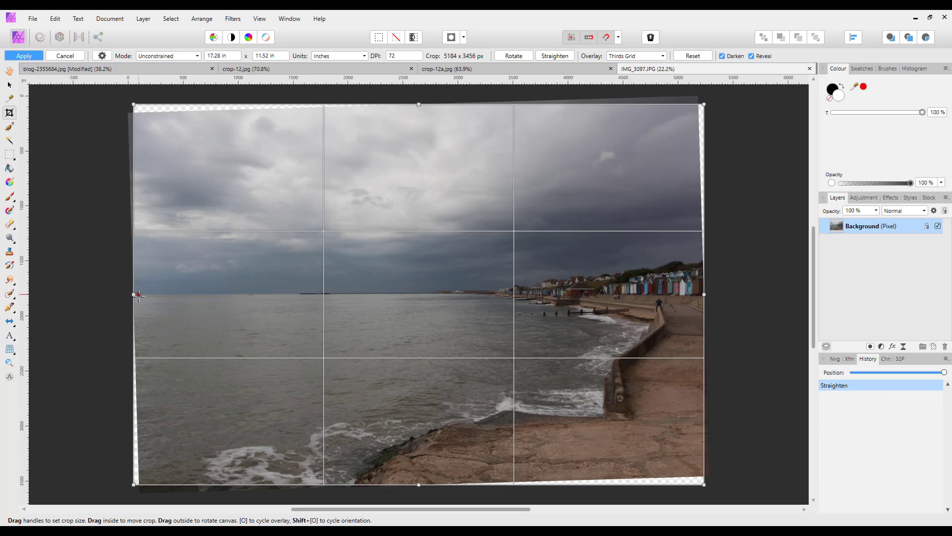
Trim the crop frame on all four sides to exclude the transparent edges, about 5057 x 3248 px, and apply the crop
drag(135, 294, 141, 294)
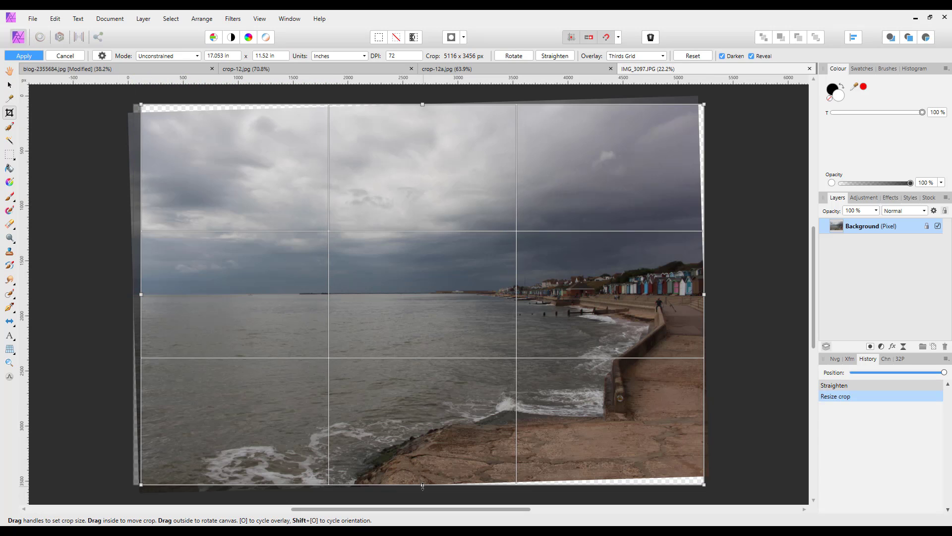
drag(422, 485, 423, 478)
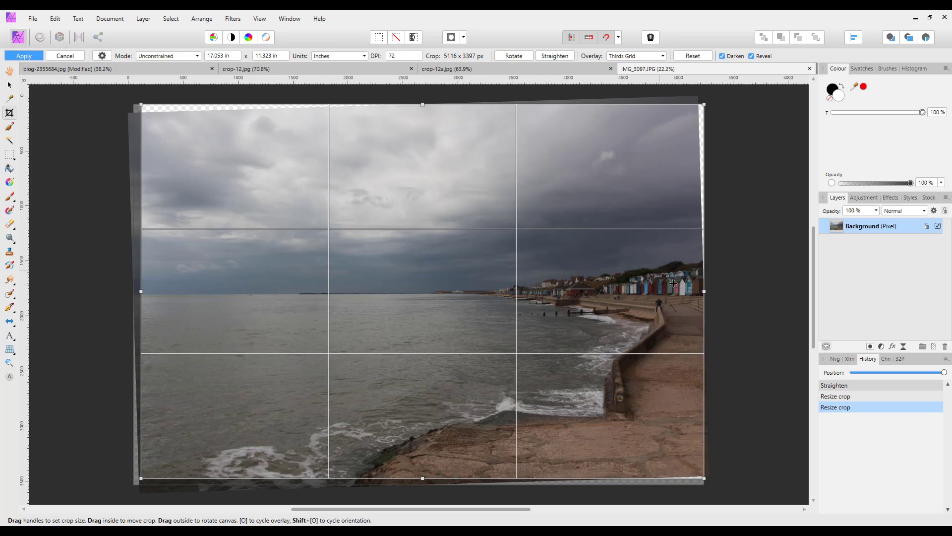
drag(703, 292, 697, 291)
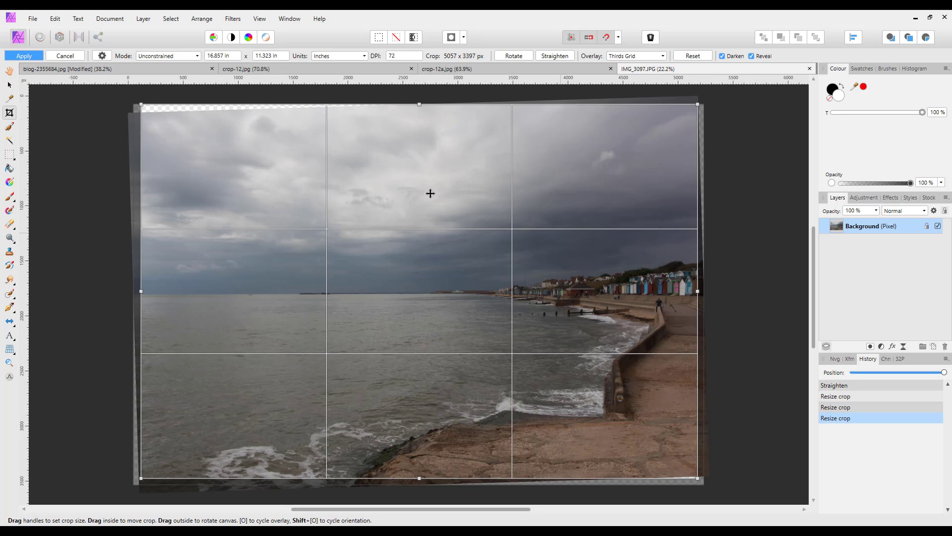
drag(419, 104, 420, 115)
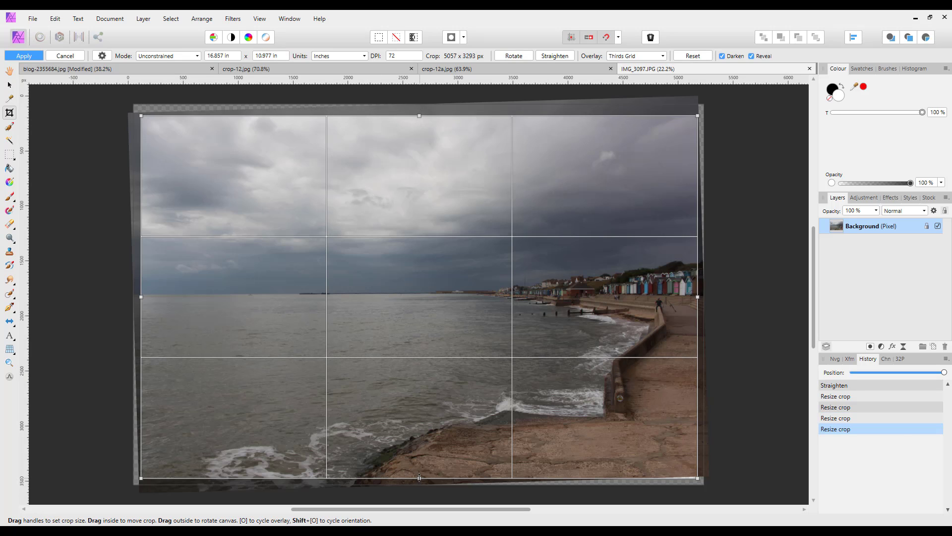
drag(419, 478, 419, 473)
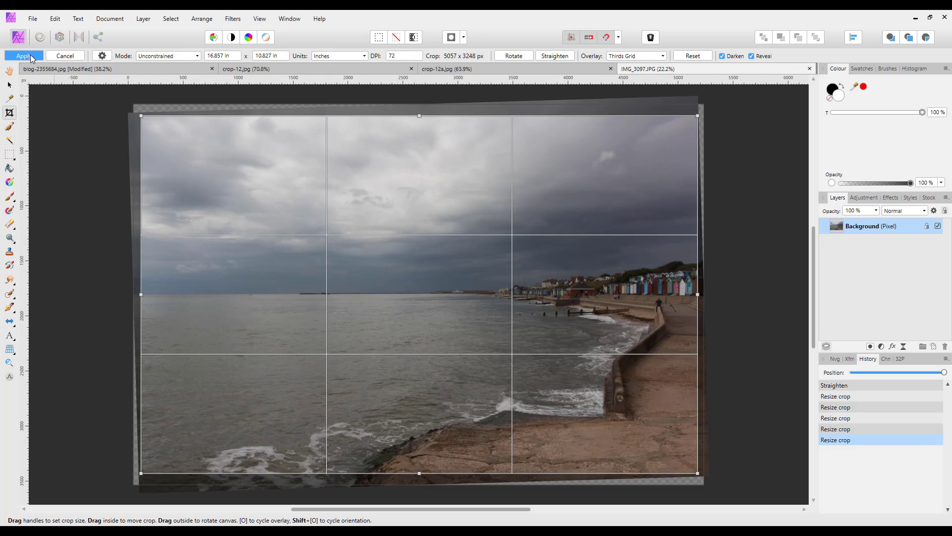
click(31, 57)
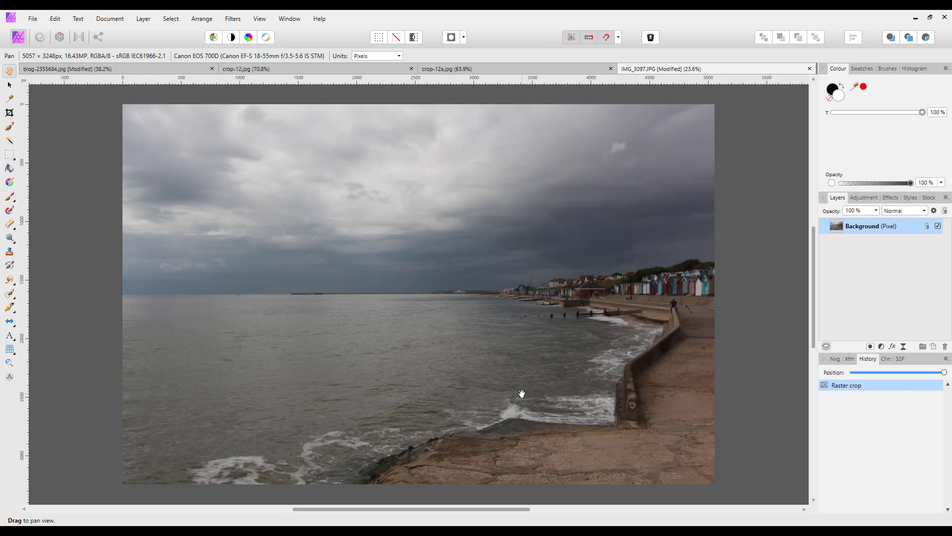
Start the Crop tool on blog-2355684.jpg and cycle its overlay through None, Golden Spiral and Diagonals back to Thirds Grid
click(94, 69)
key(c)
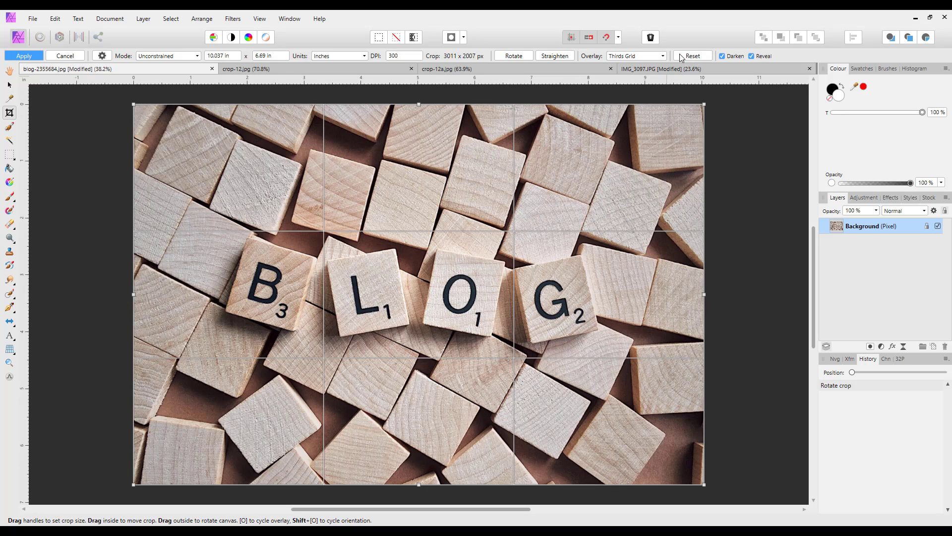
click(663, 56)
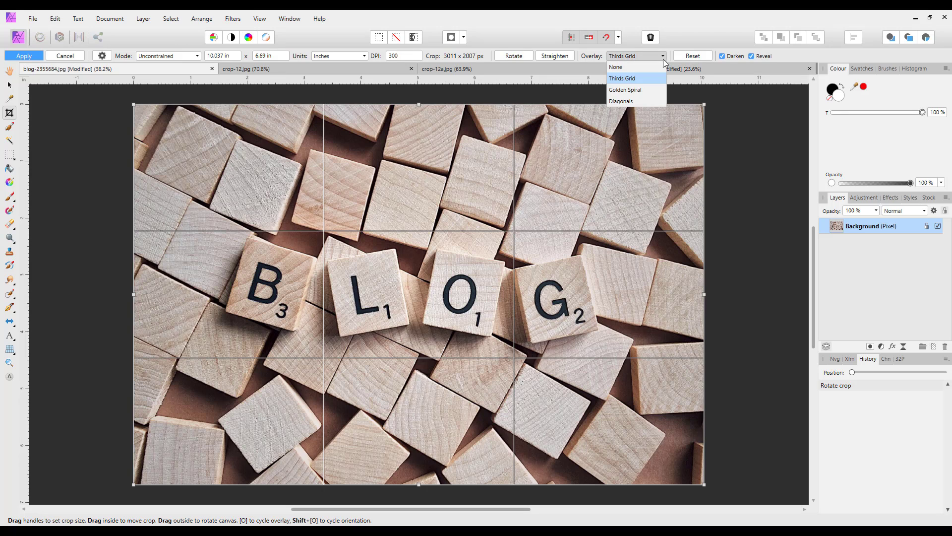
click(632, 67)
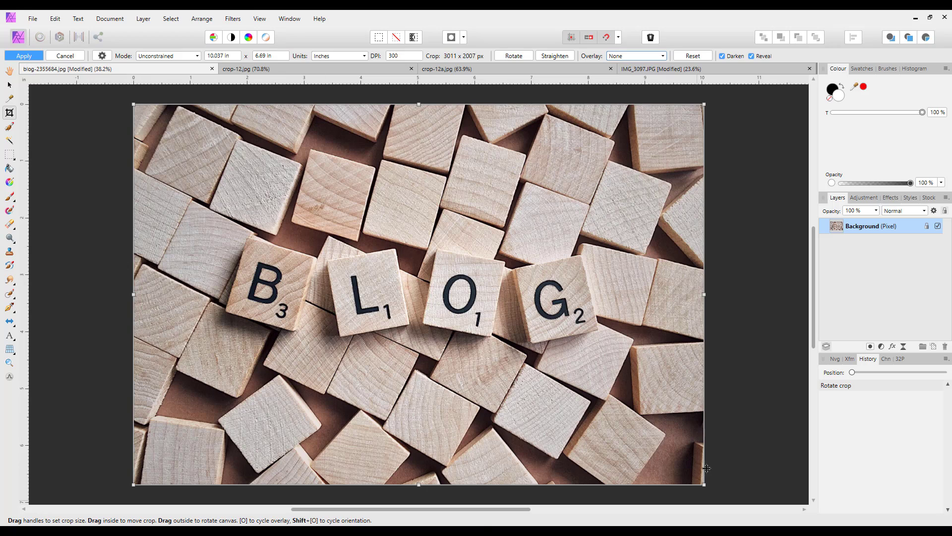
click(665, 55)
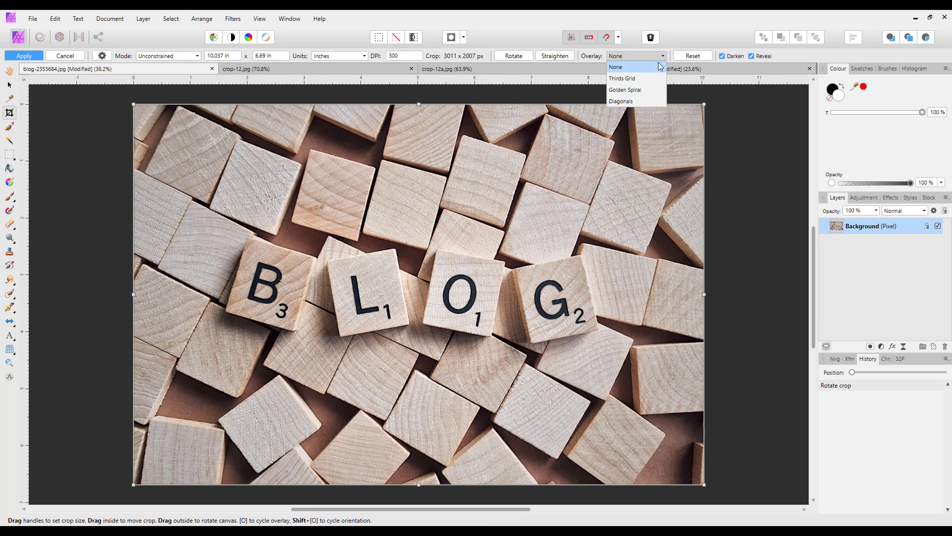
click(624, 89)
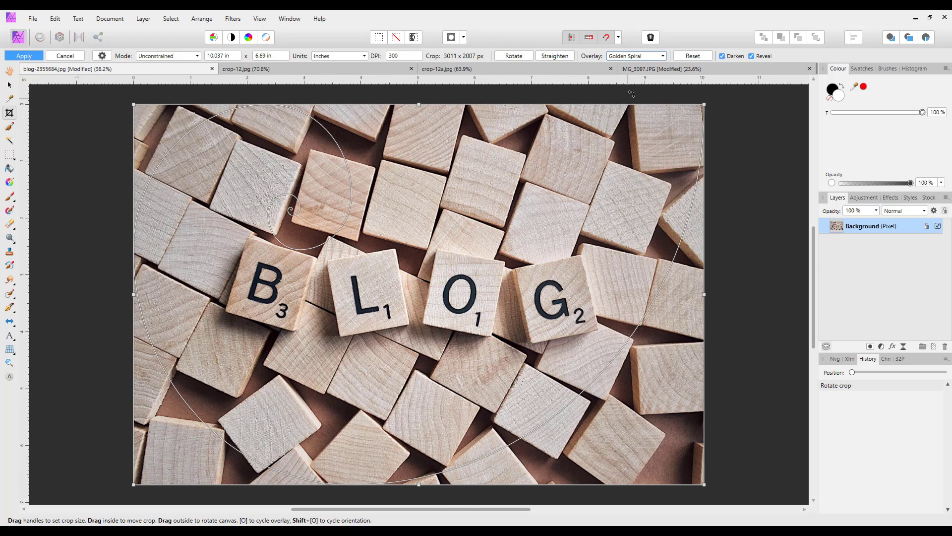
click(662, 56)
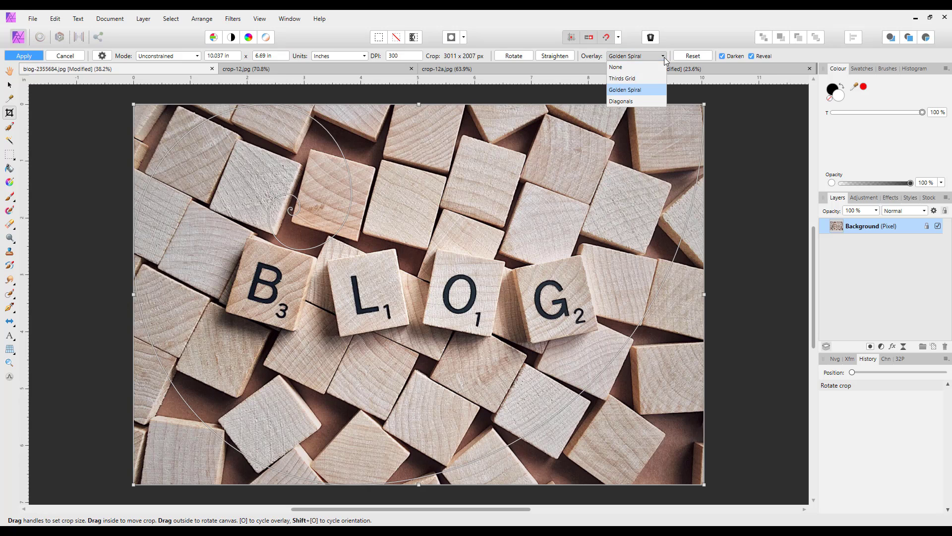
click(621, 101)
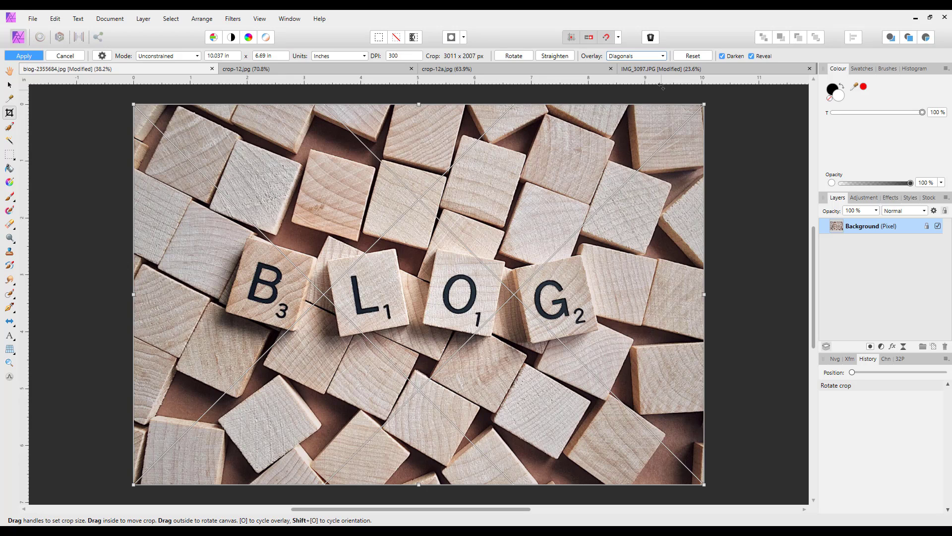
click(664, 56)
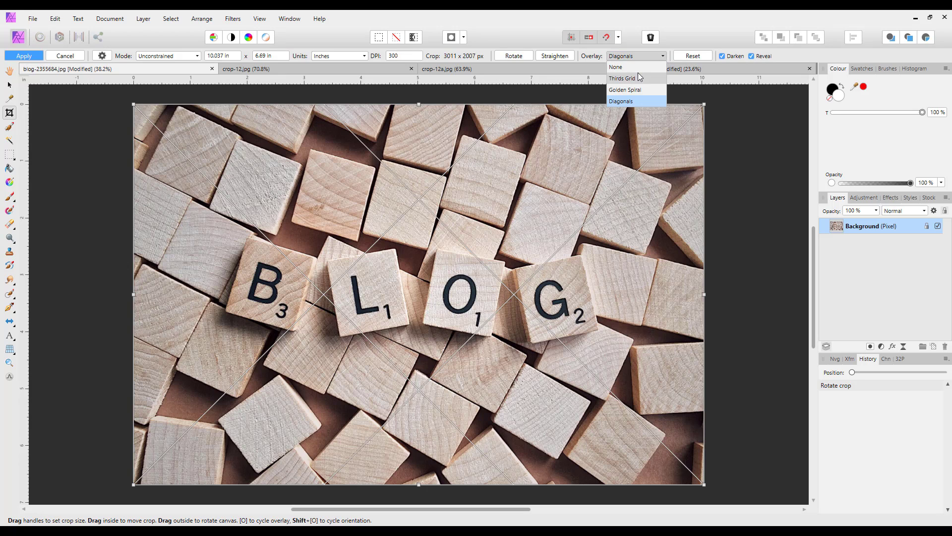
click(623, 80)
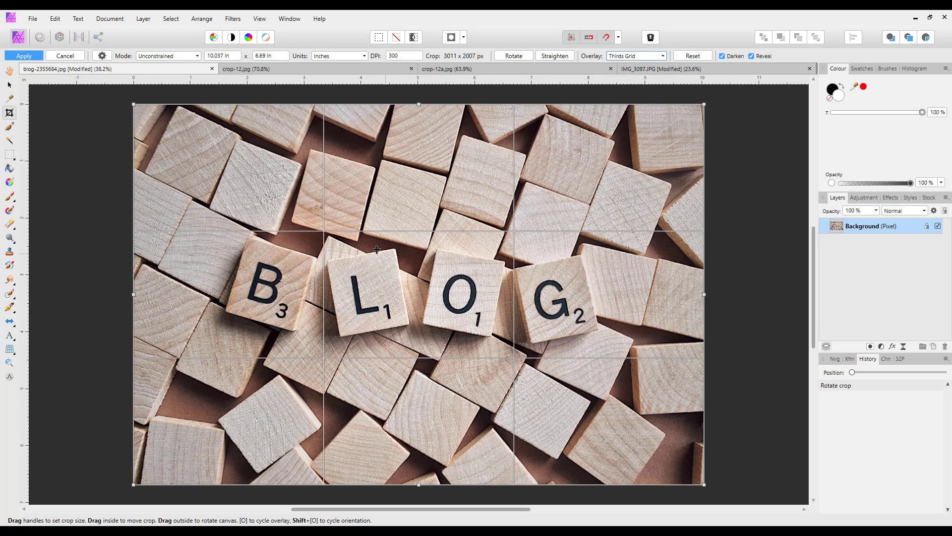
Try a crop of the lower-right corner, reset it, and frame the letters L, O and G at about 1402 x 1241 px
drag(133, 104, 455, 280)
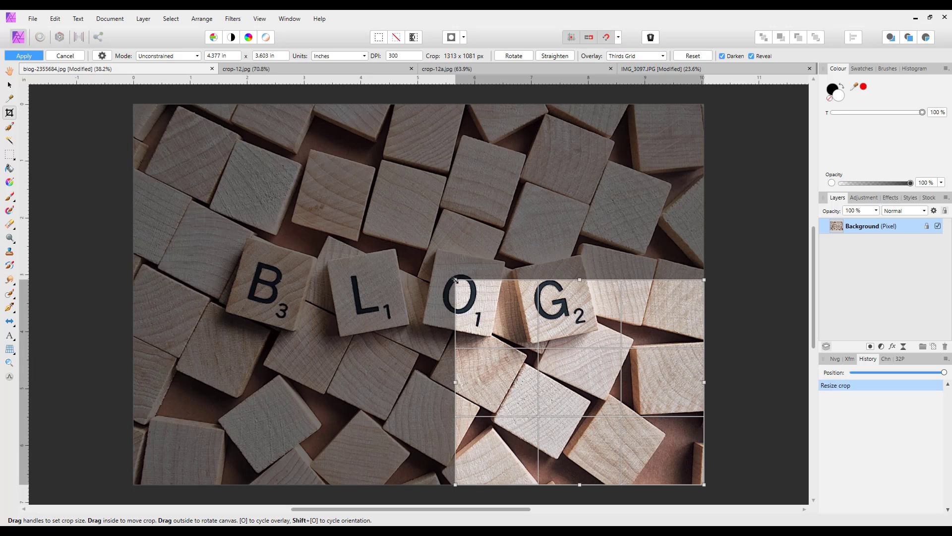
click(693, 56)
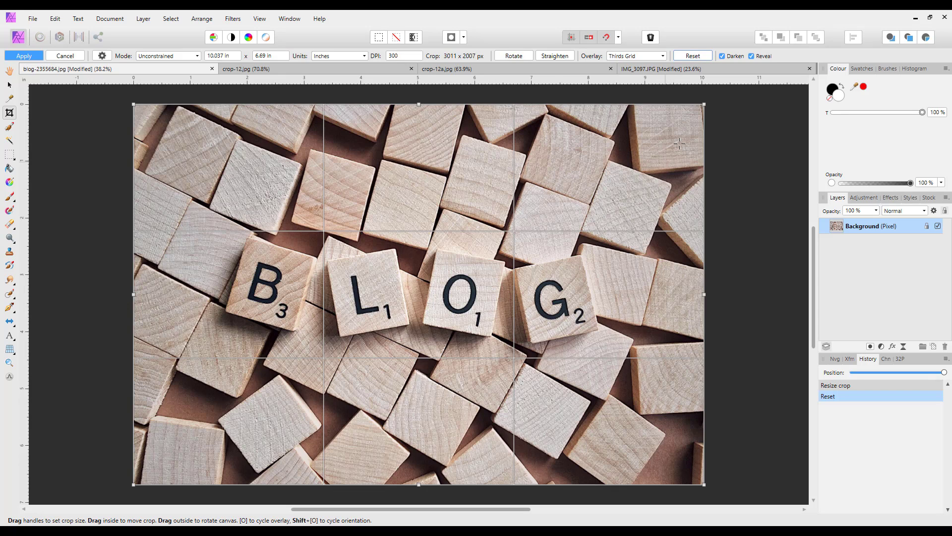
drag(705, 104, 538, 180)
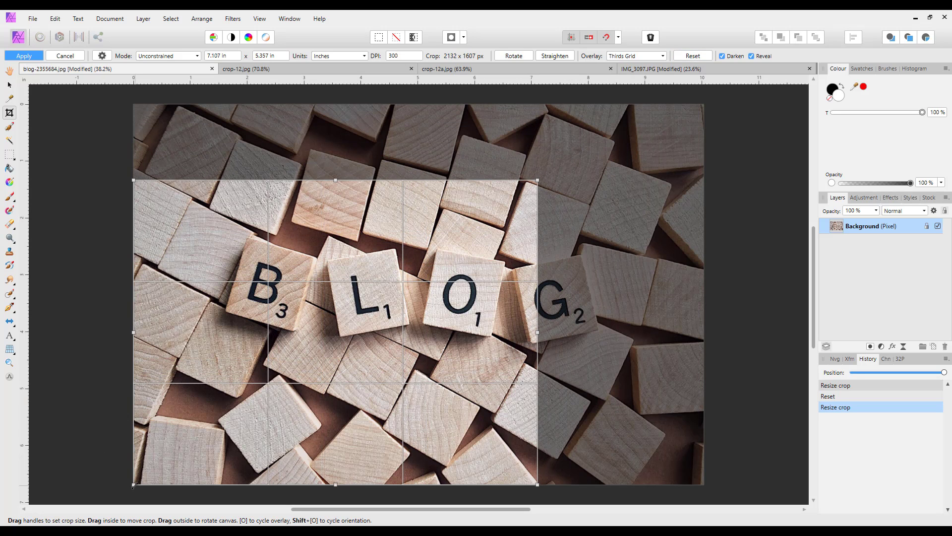
drag(134, 485, 272, 415)
drag(397, 387, 434, 366)
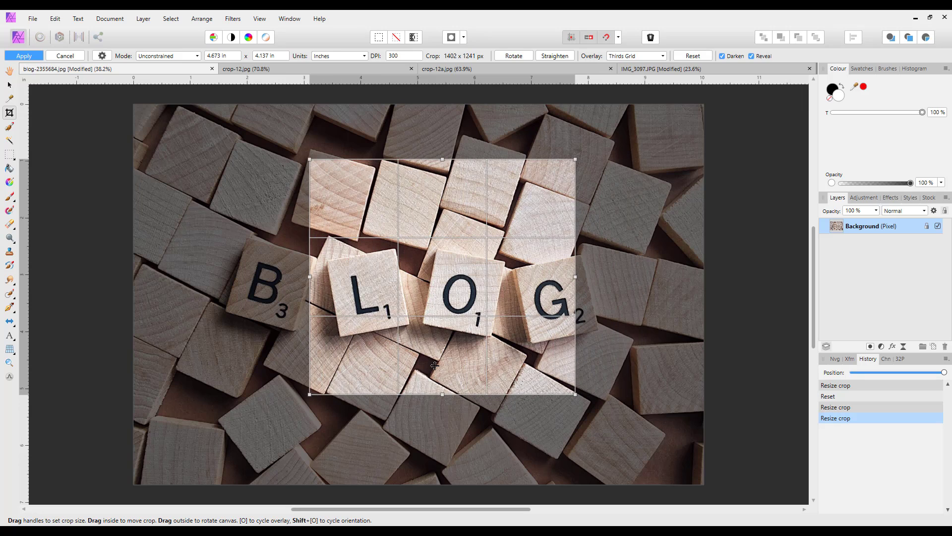
Switch the Darken option off and on again, and apply the crop around the letters L, O and G
click(722, 57)
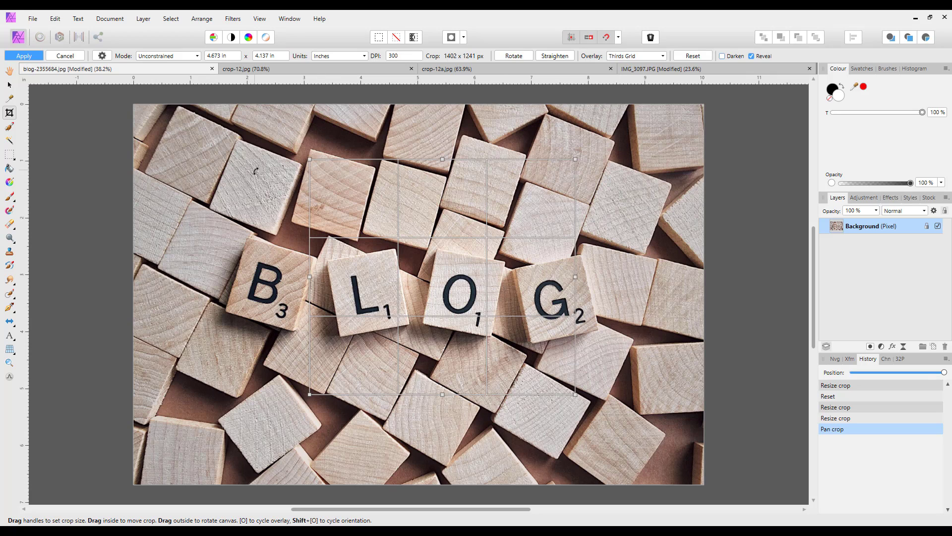
click(723, 56)
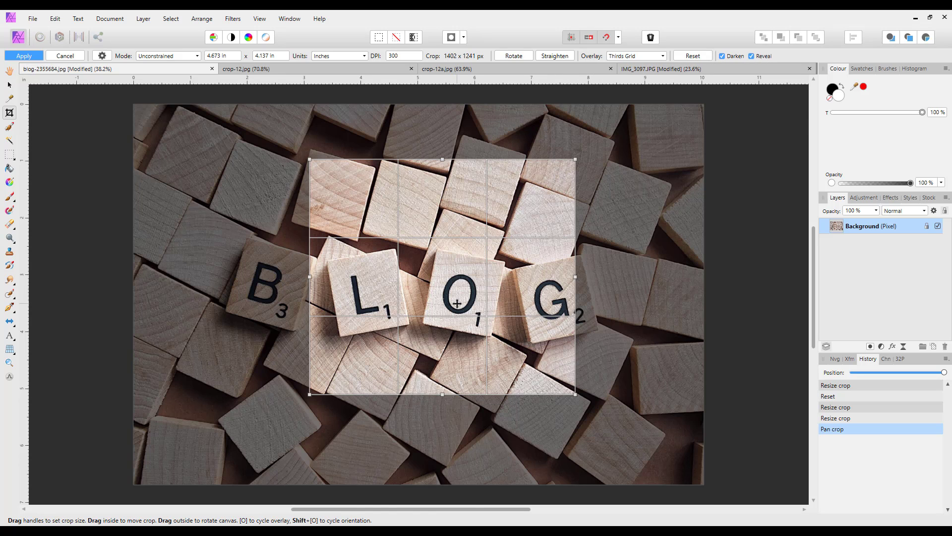
key(Return)
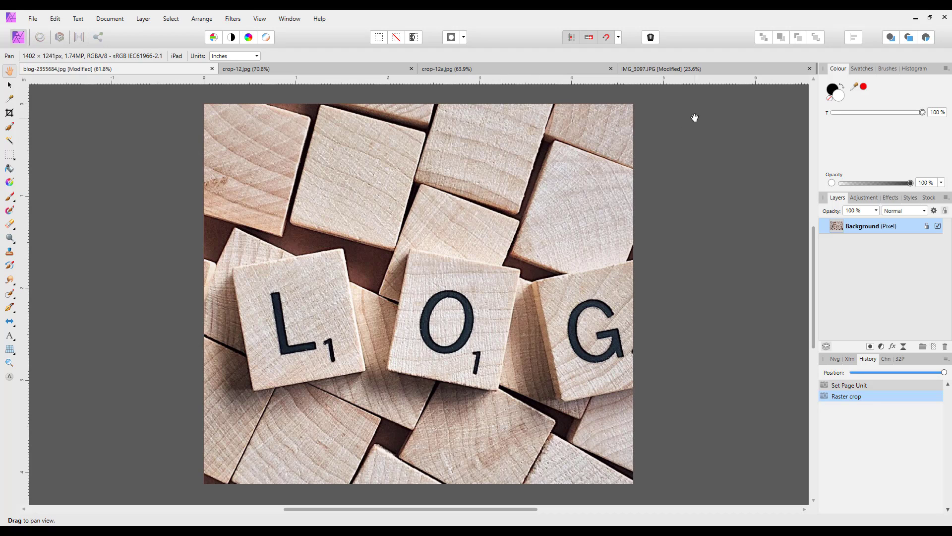
Reopen the applied crop with the Crop tool to view the retained image outside the frame, and cancel without changing it
click(9, 114)
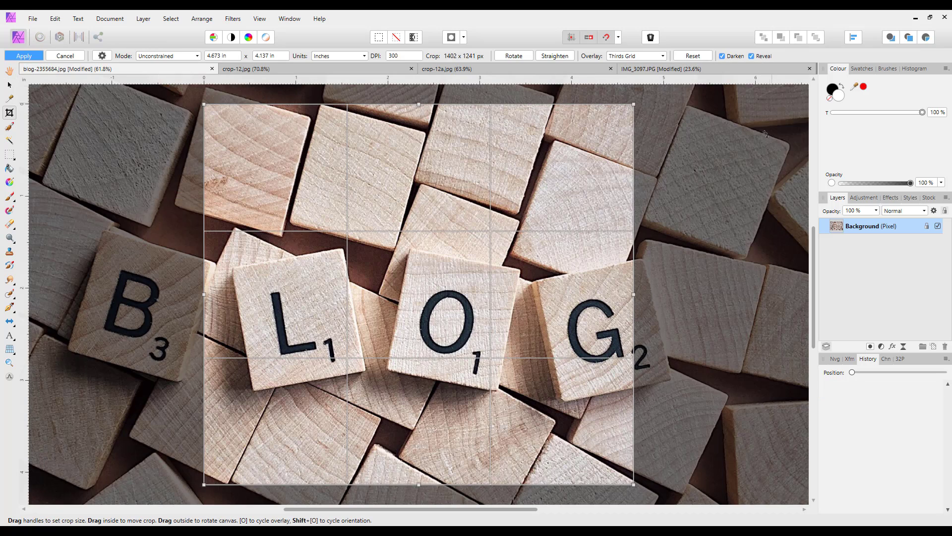
scroll(698, 228, down, 3)
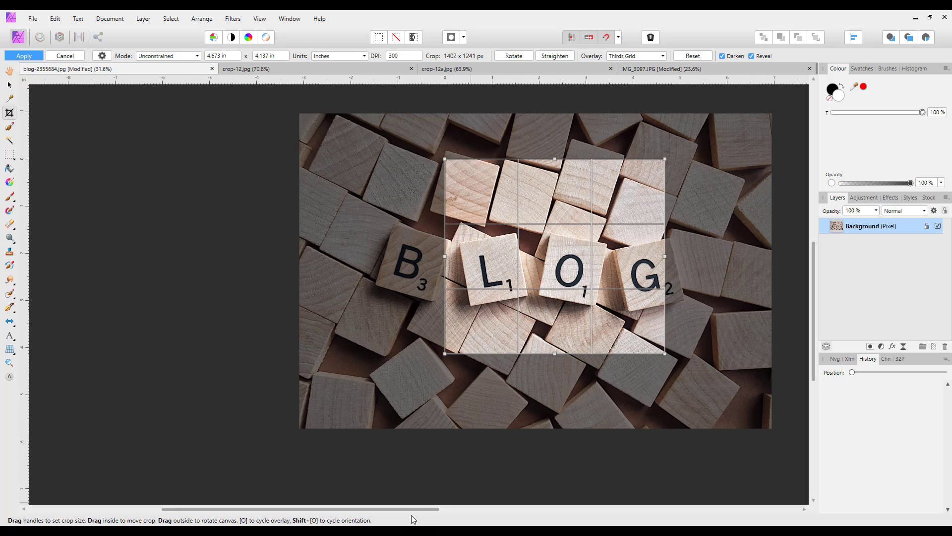
drag(411, 509, 486, 511)
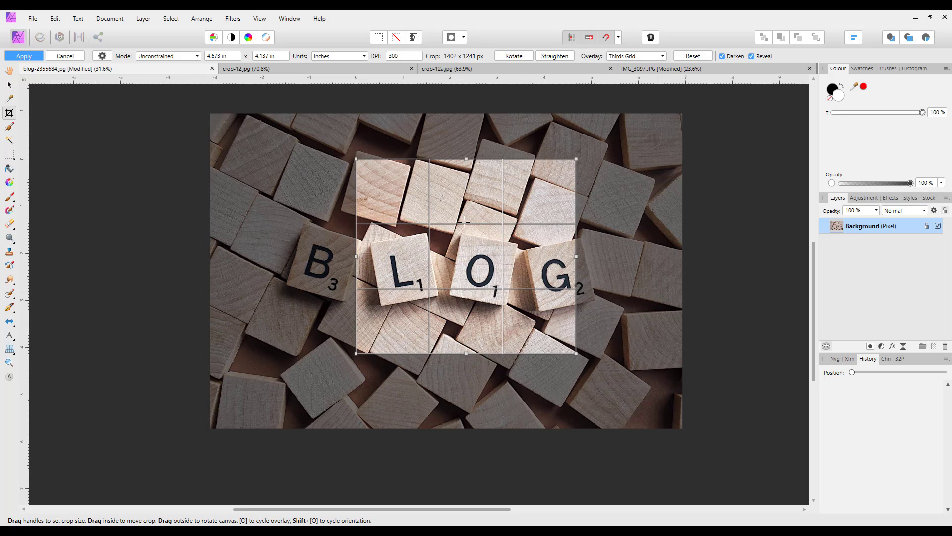
click(62, 56)
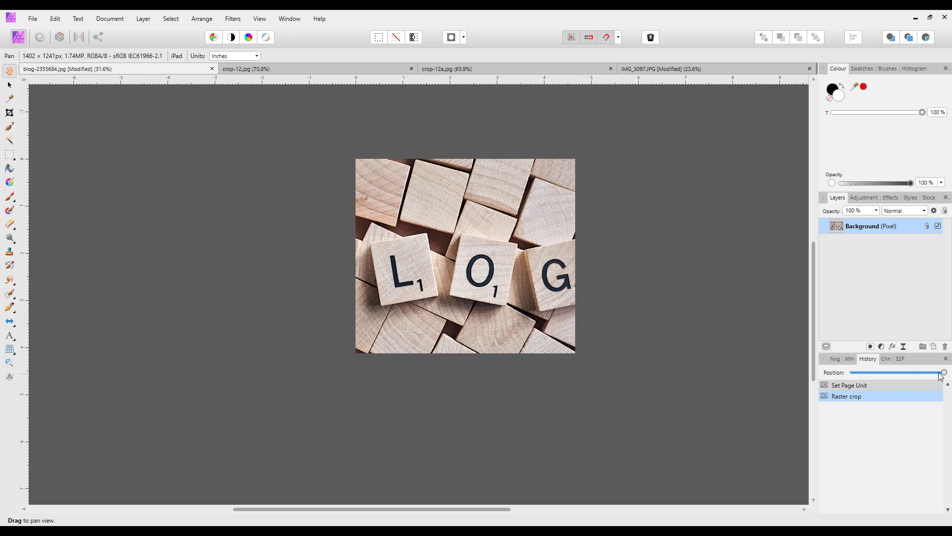
Roll the history back to the uncropped image, restart the Crop tool to show its mode choices, and cancel the crop
drag(942, 373, 852, 372)
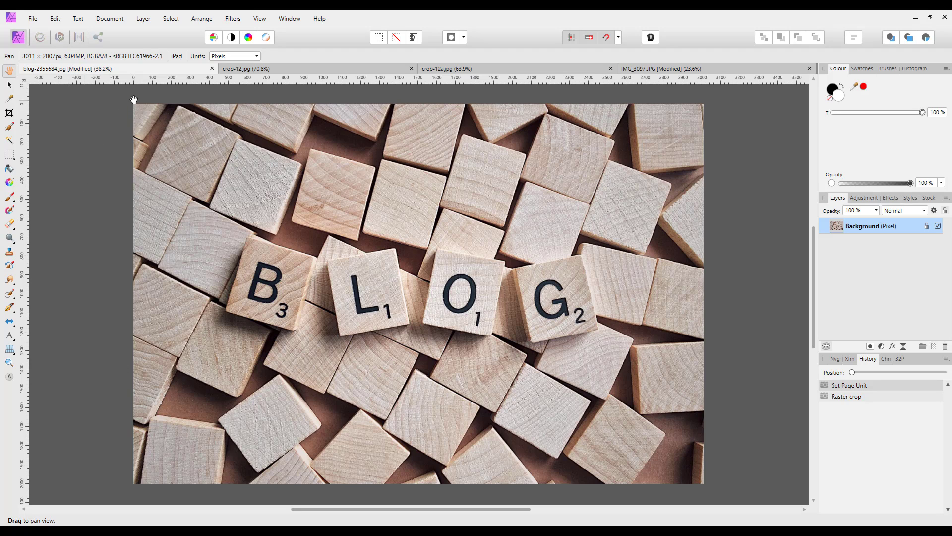
click(9, 113)
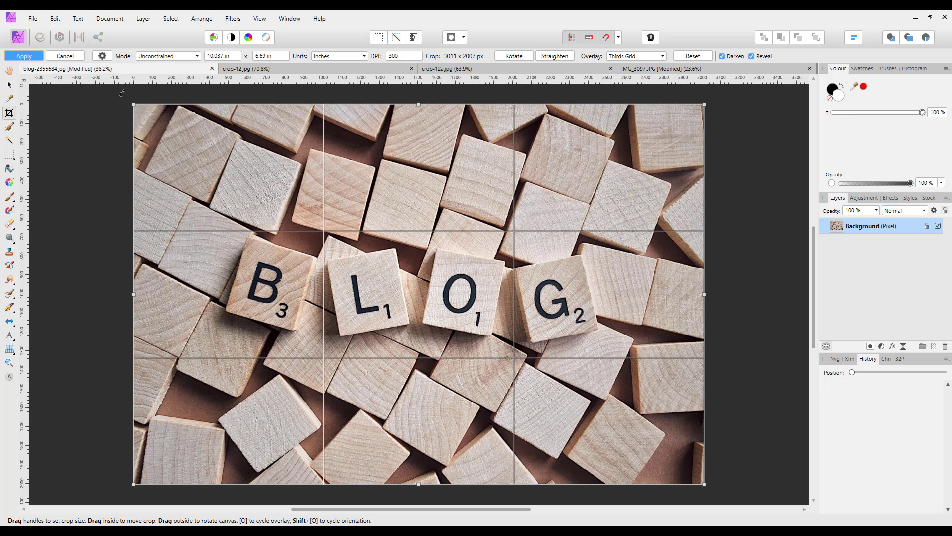
click(198, 57)
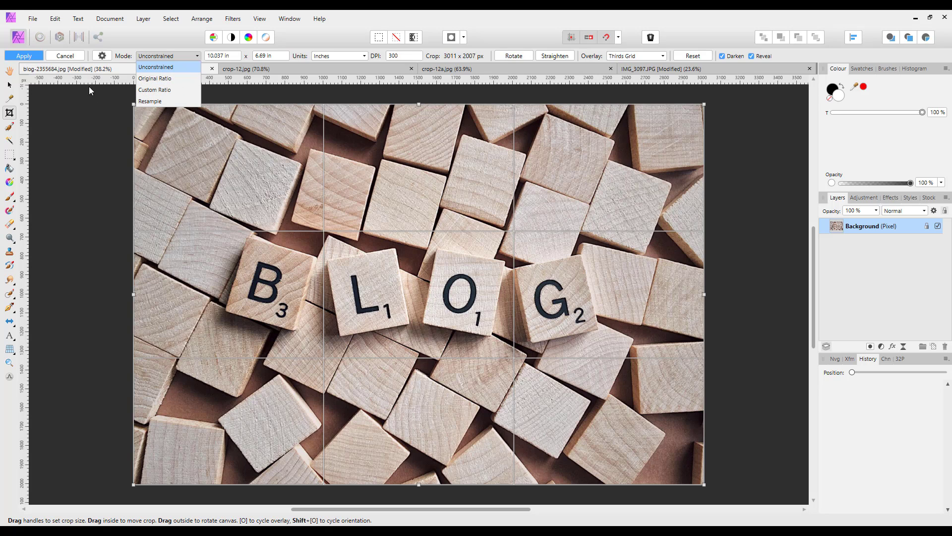
click(74, 58)
click(74, 60)
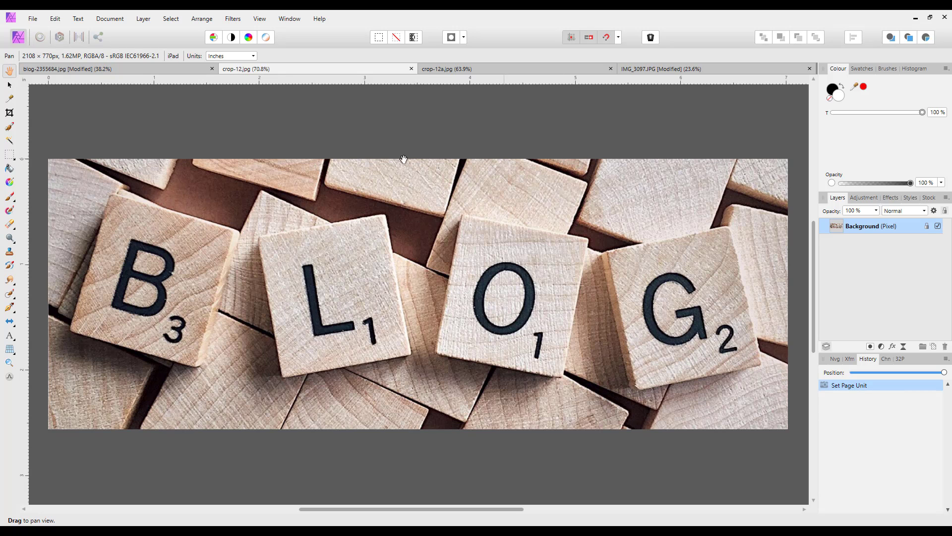
Compare the cropped images crop-12.jpg and crop-12a.jpg by alternating between the two open documents
click(486, 70)
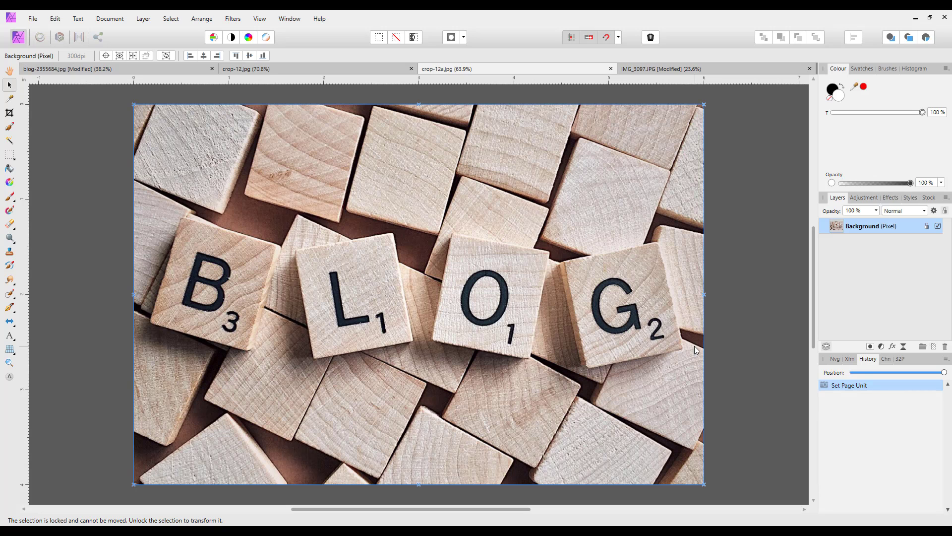
click(358, 68)
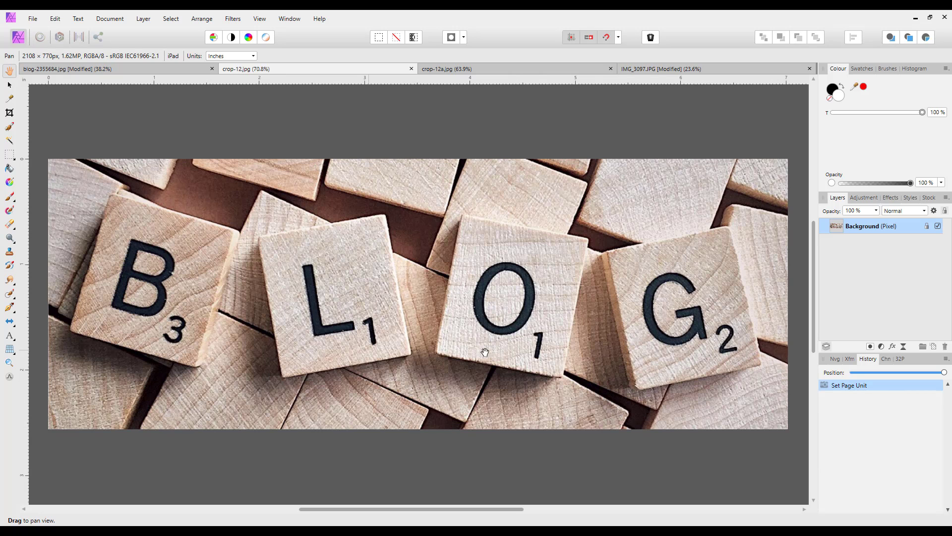
click(536, 69)
click(475, 453)
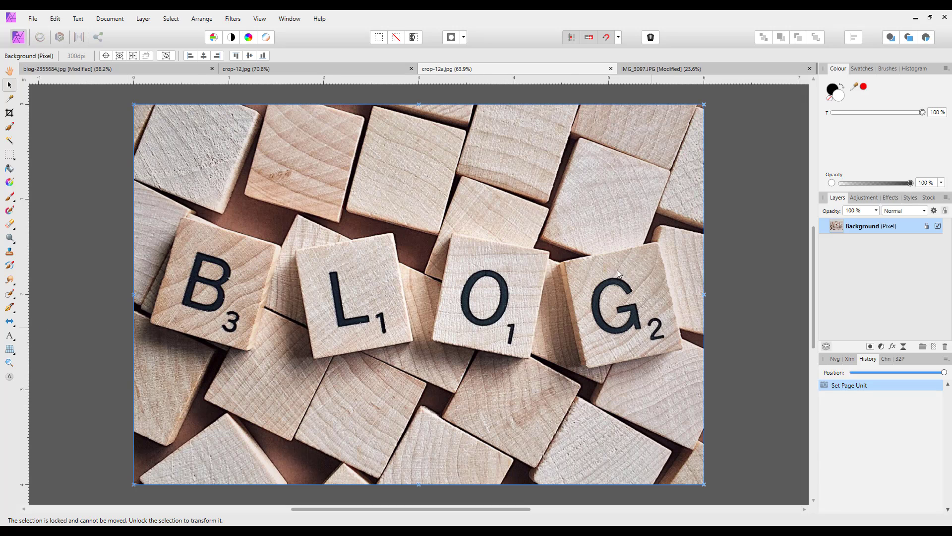
click(379, 66)
key(h)
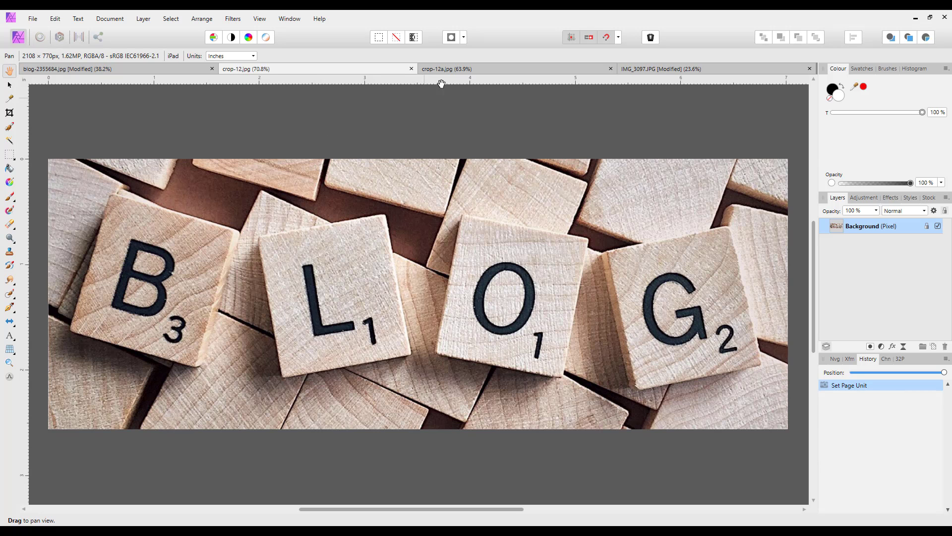
click(459, 71)
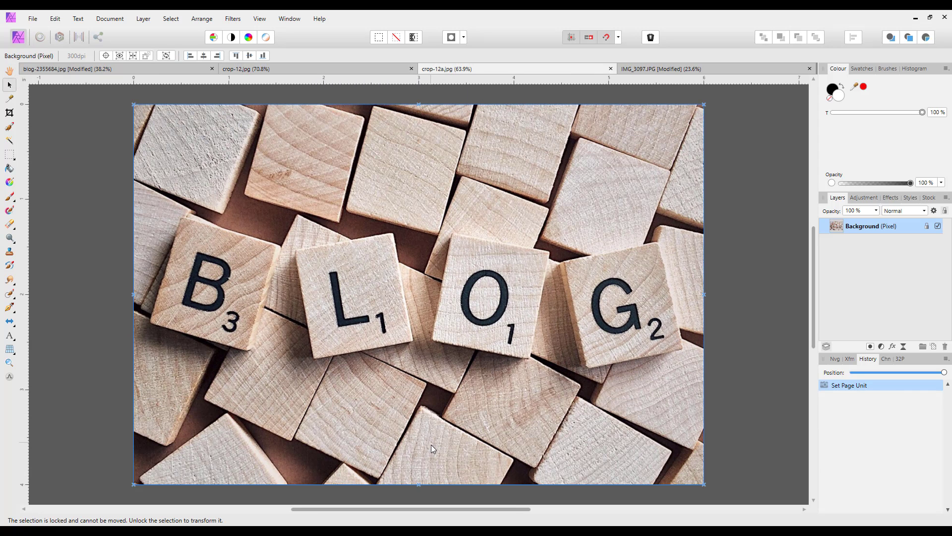